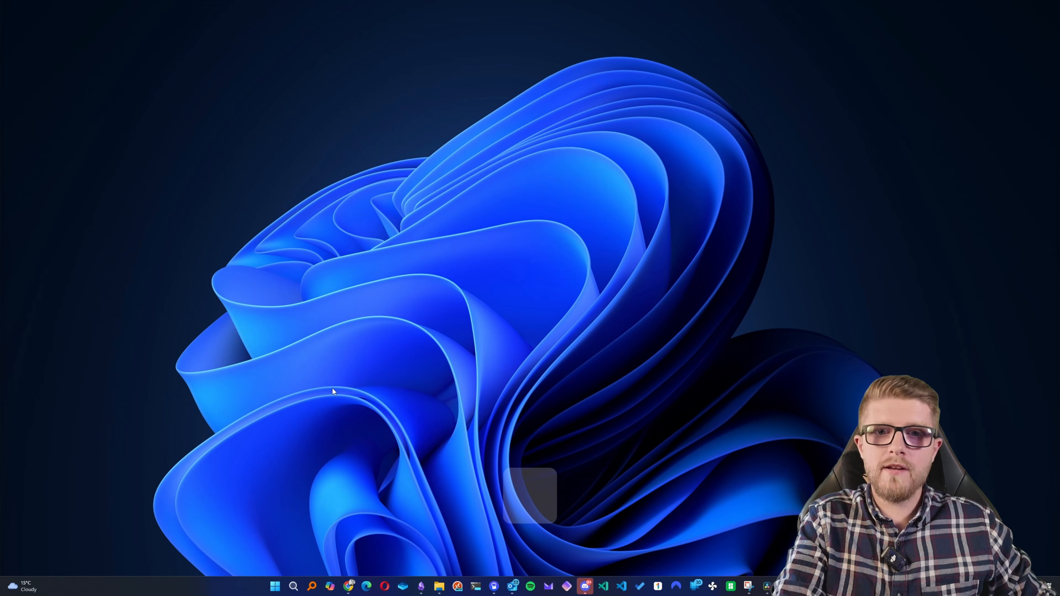
- Run winver to check the installed Windows edition and version, and close the About Windows dialog
key(super+r)
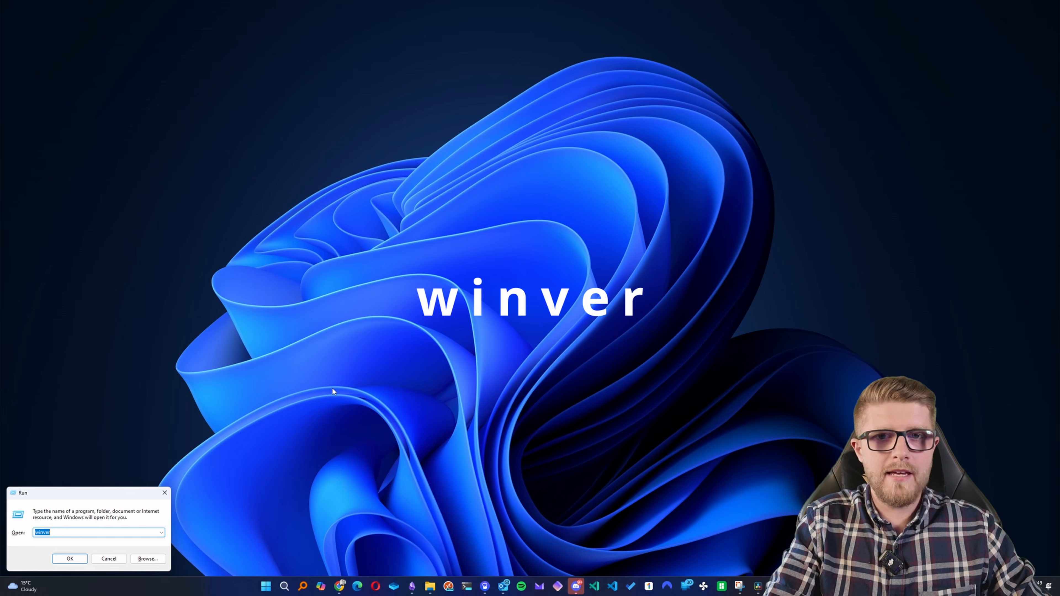
key(Return)
drag(108, 20, 519, 176)
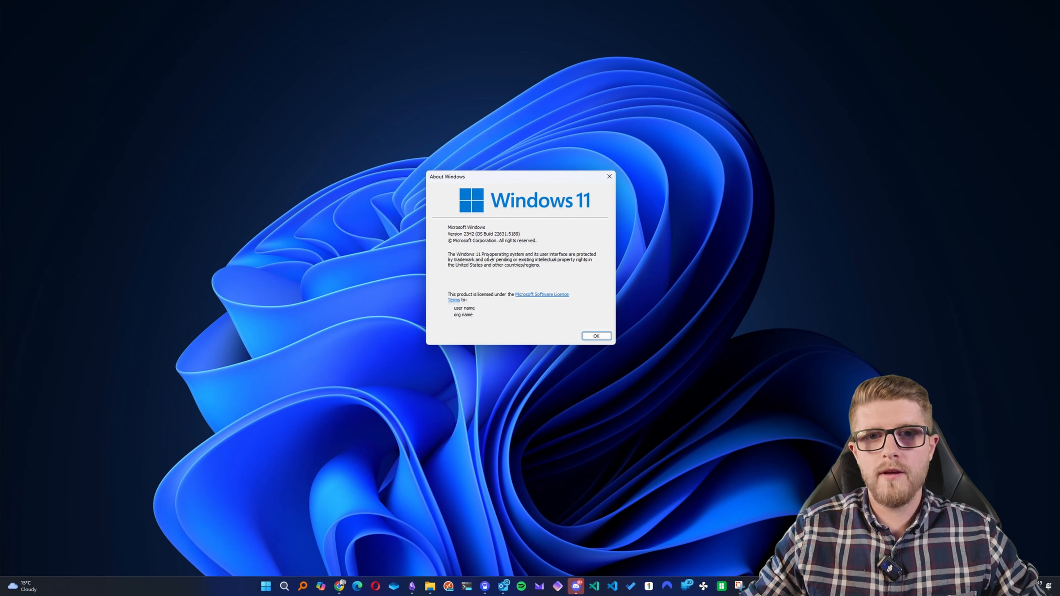
click(596, 336)
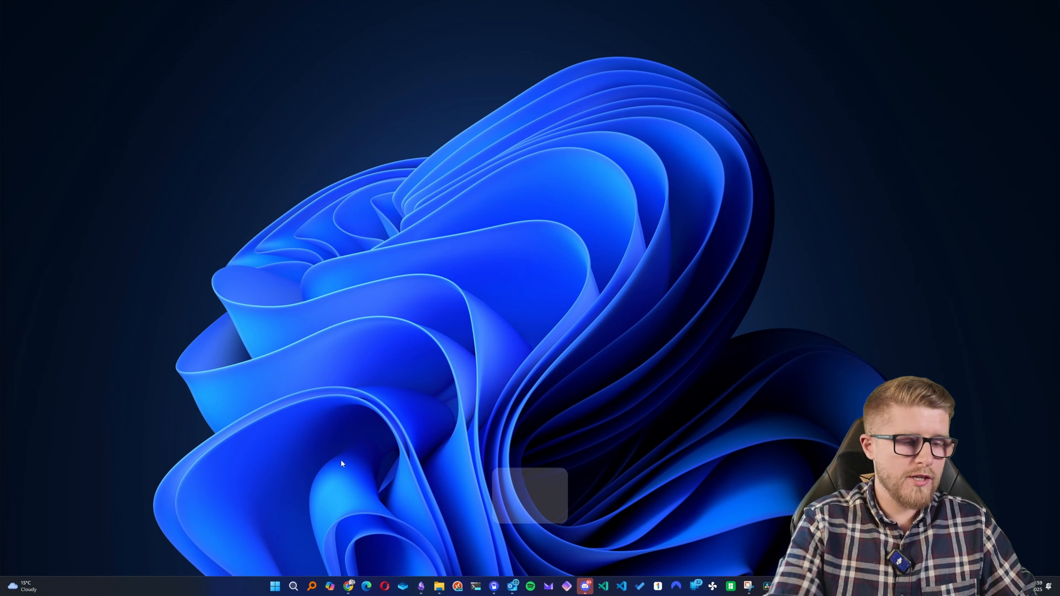
- Open Task Manager and view the system's performance information
key(ctrl+shift+Escape)
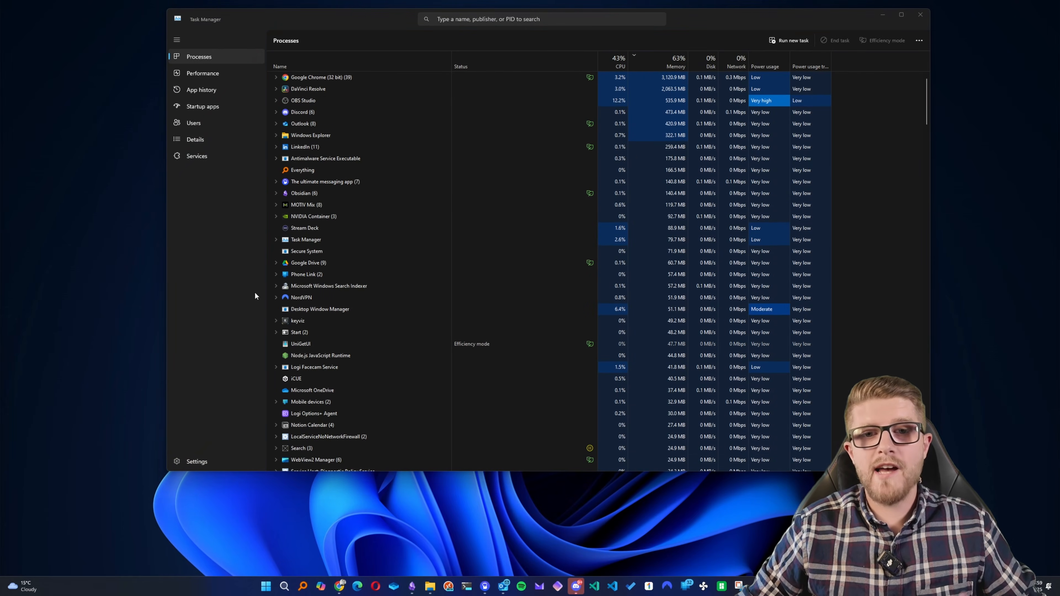
click(217, 74)
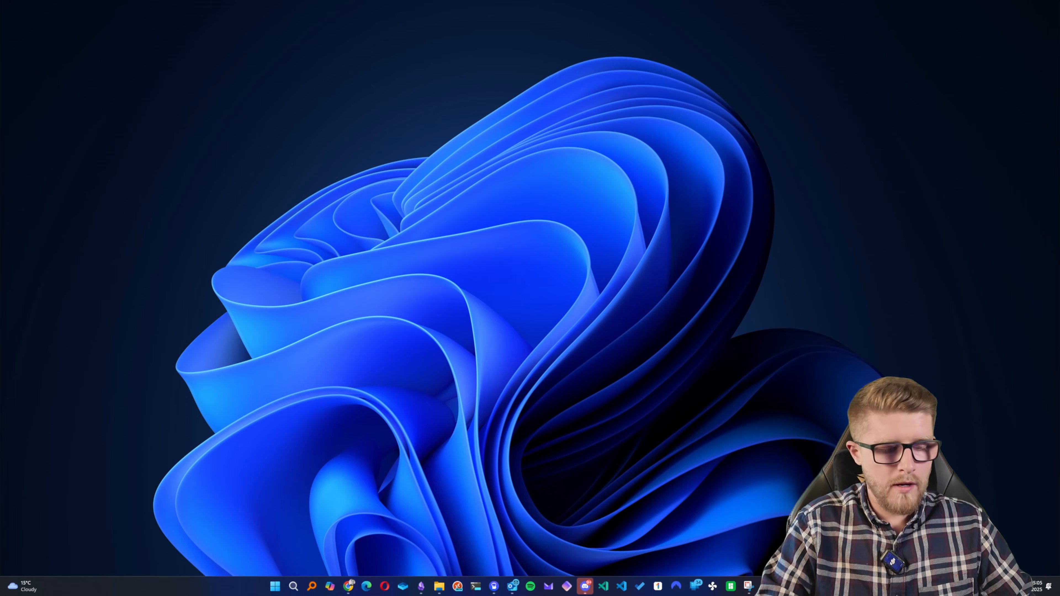
- Run OptionalFeatures to open the Windows Features dialog and look through the list of optional features
key(super+r)
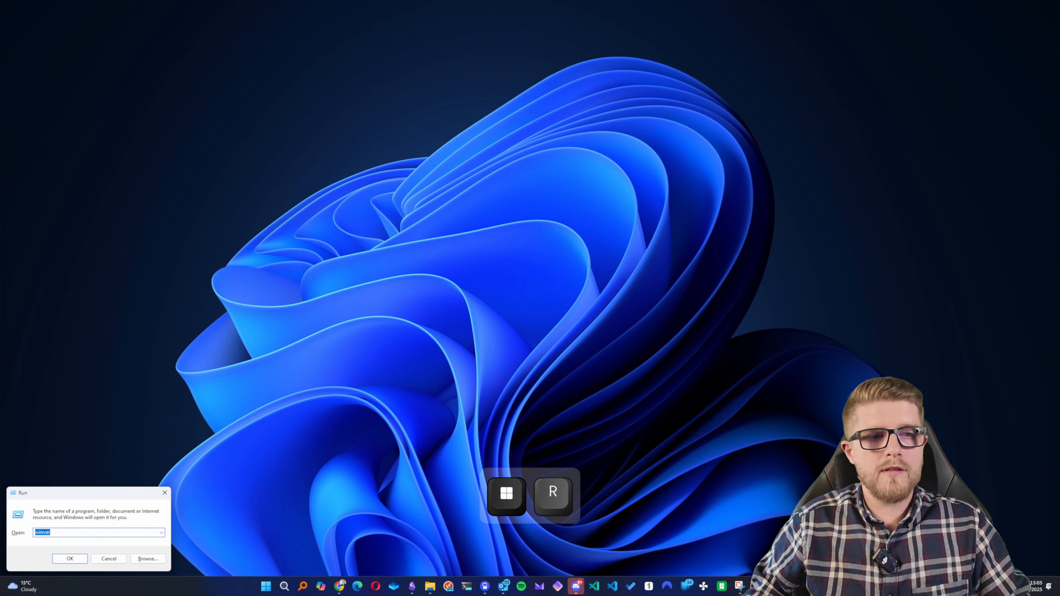
drag(78, 499, 461, 215)
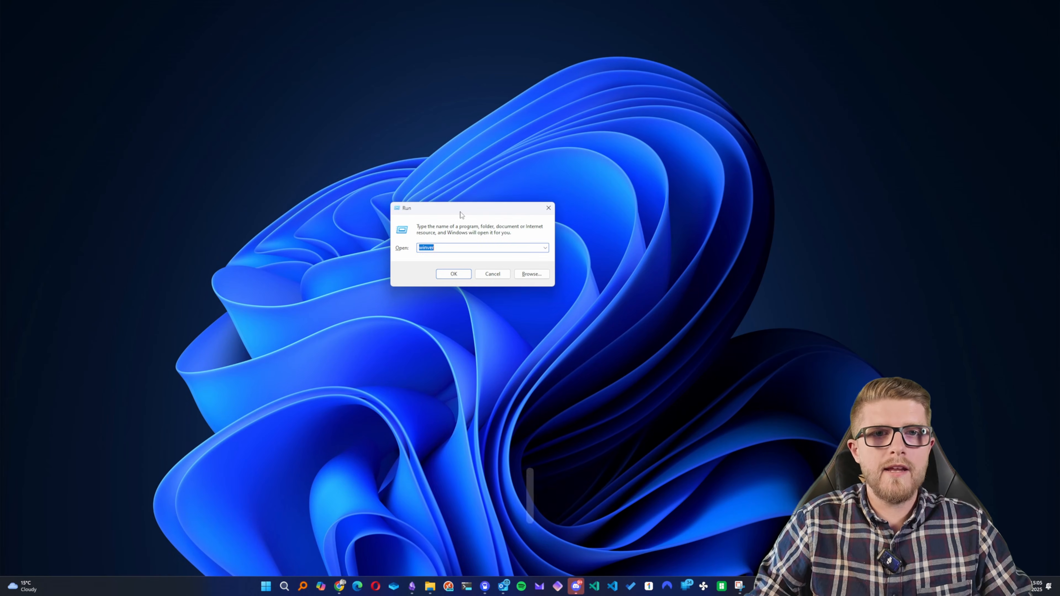
text(Opti)
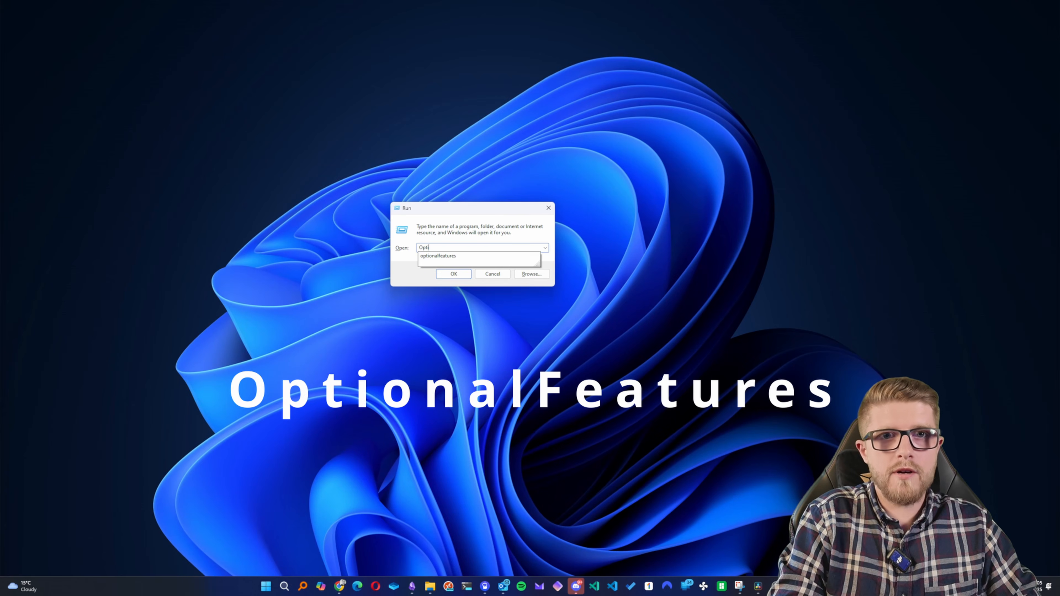
text(onalFeatures)
key(Return)
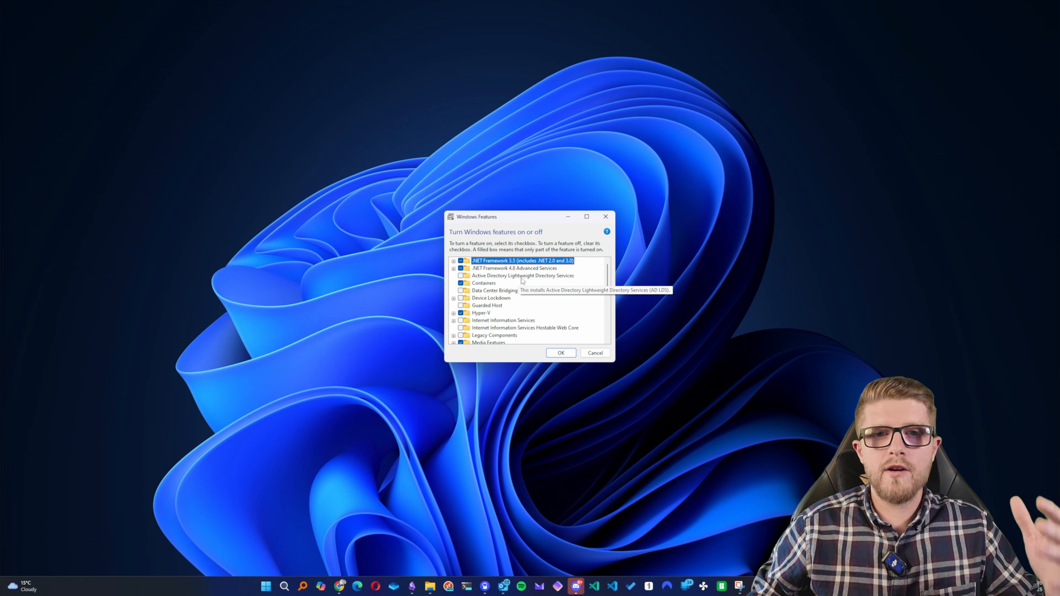
scroll(516, 283, down, 3)
scroll(522, 281, down, 6)
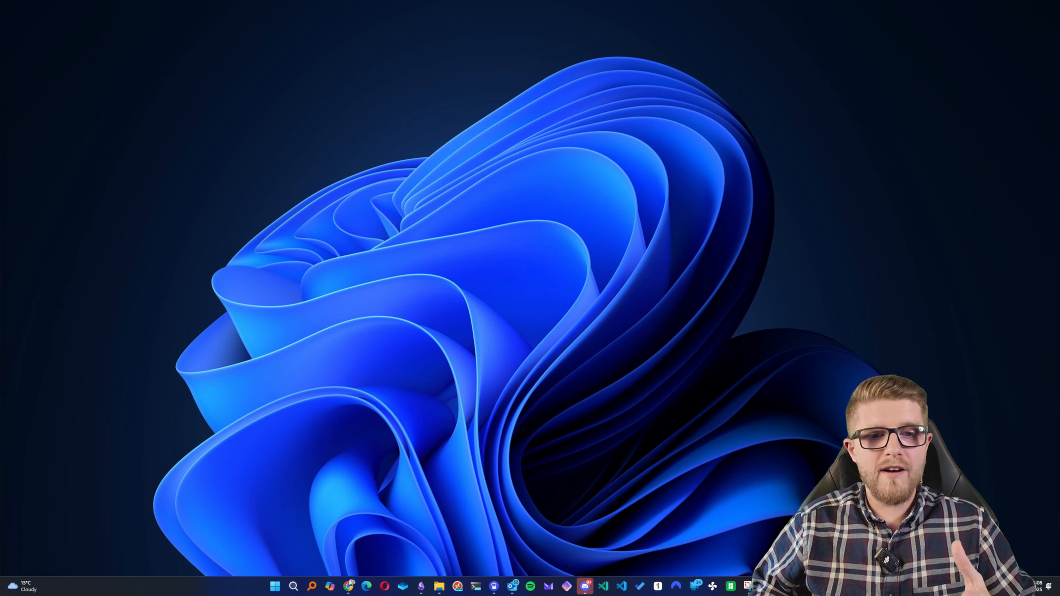
- Search for "windows sandbox" and launch the Windows Sandbox app
click(275, 586)
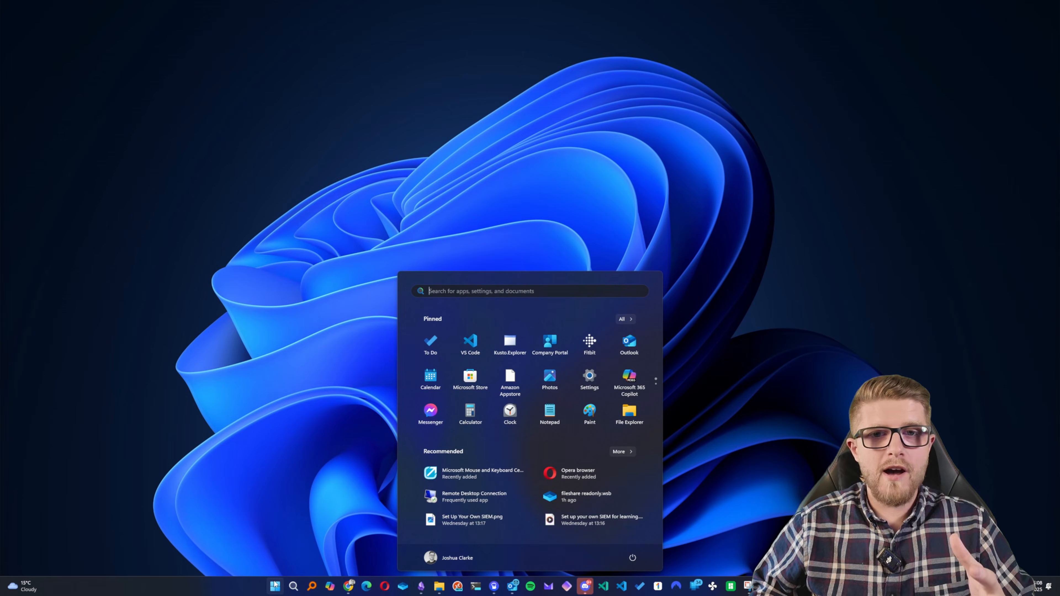
text(windows )
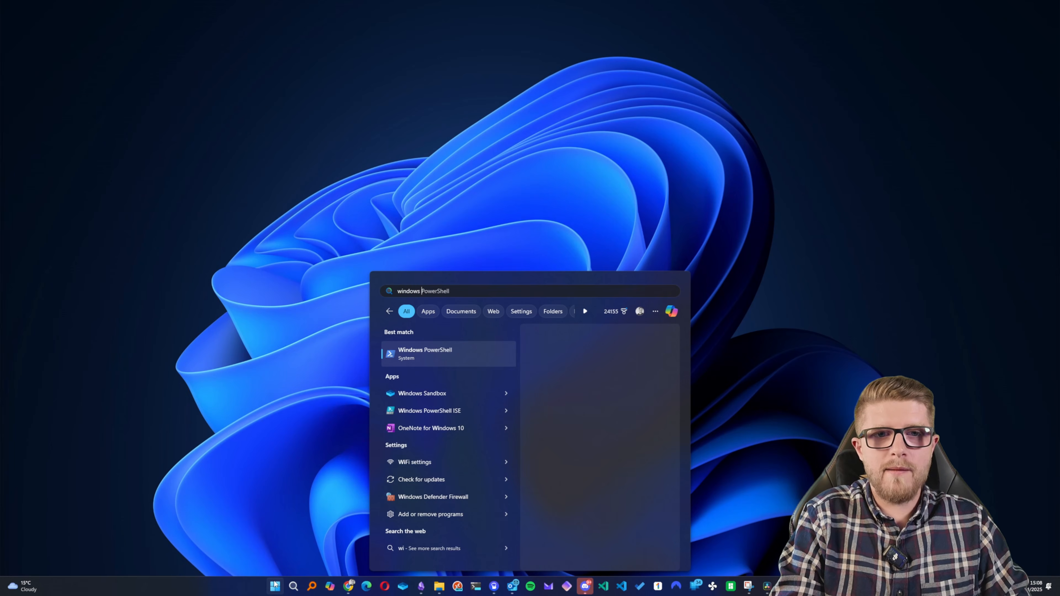
text(sandboxdbox)
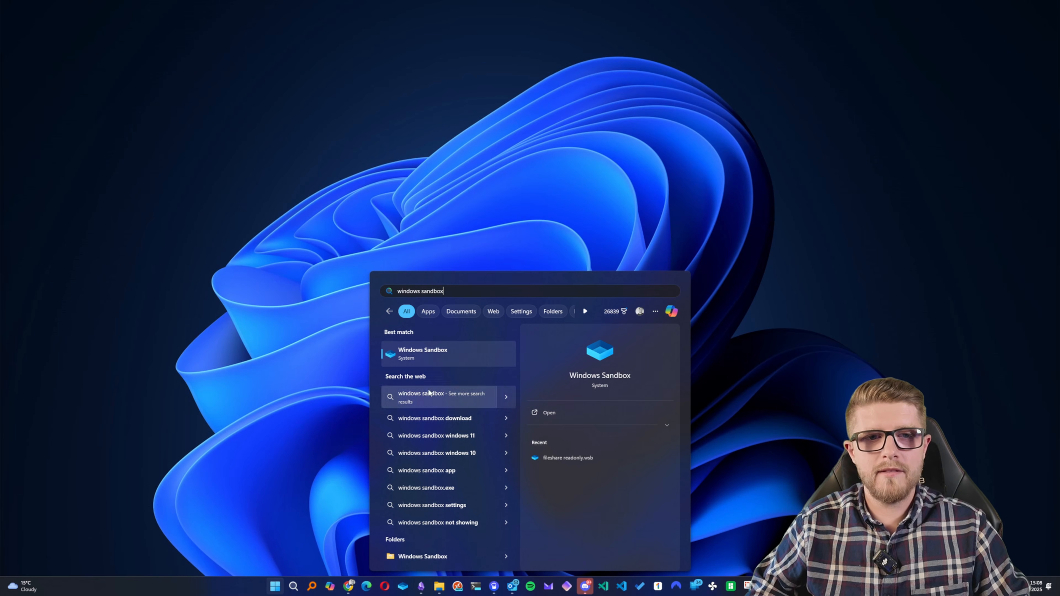
click(462, 354)
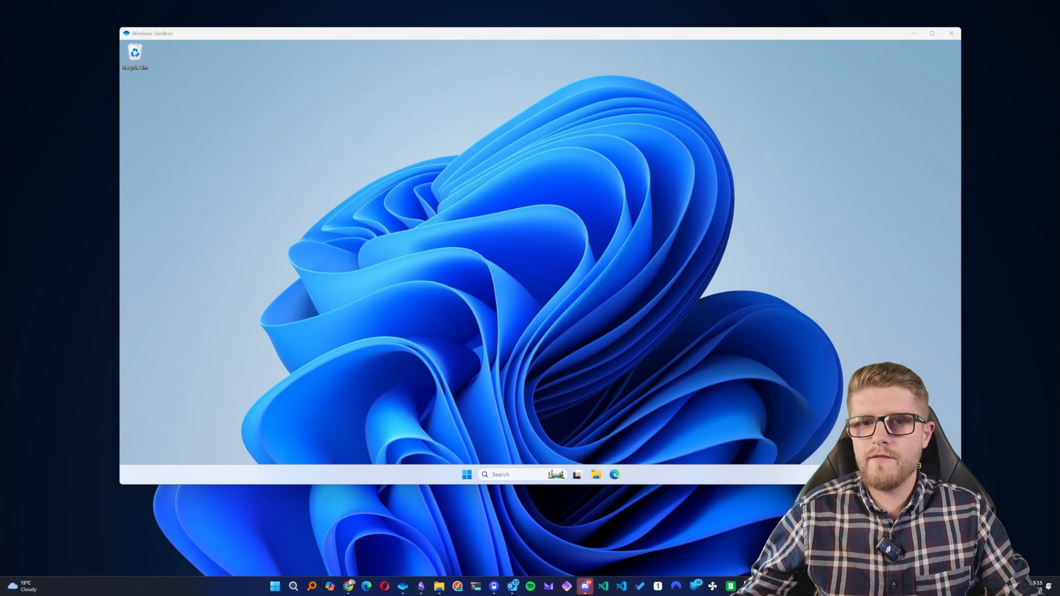
- Copy DodgyFile.txt from the host's Files folder and paste it onto the sandbox desktop
drag(1059, 334, 955, 260)
click(820, 357)
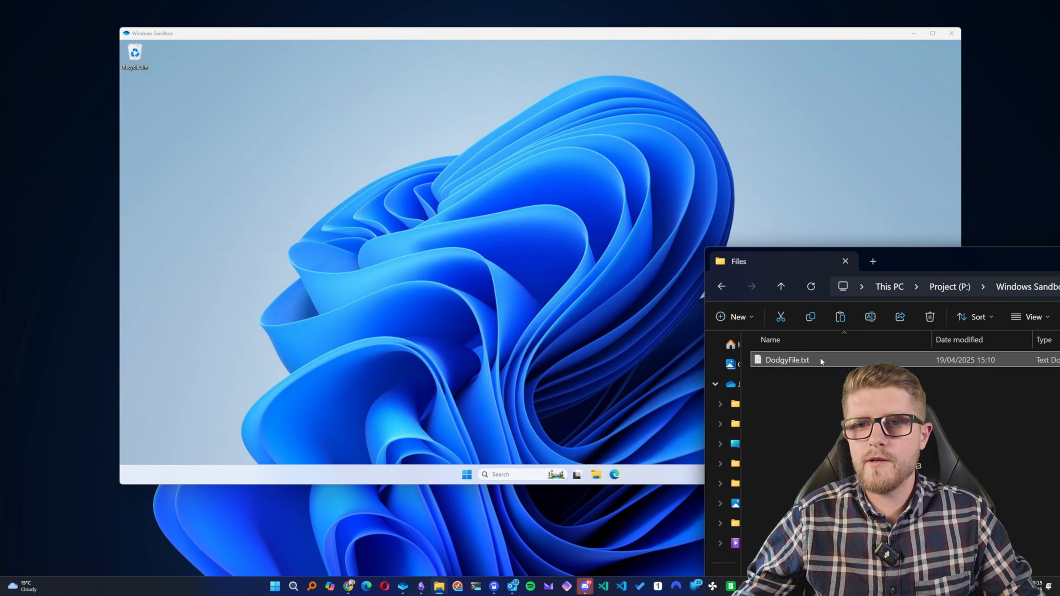
key(ctrl)
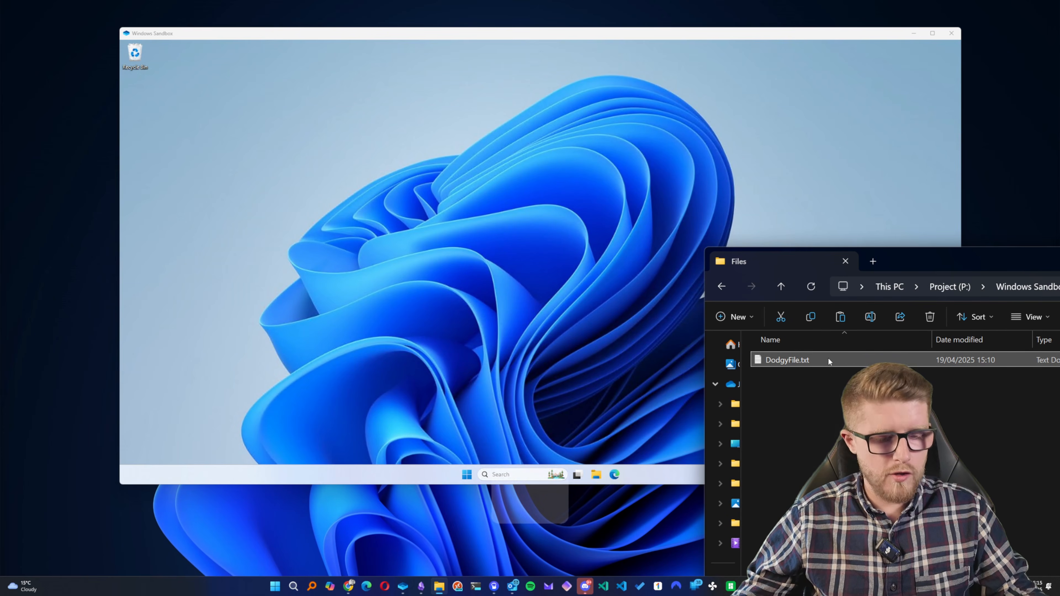
key(ctrl+c)
click(561, 281)
key(ctrl+v)
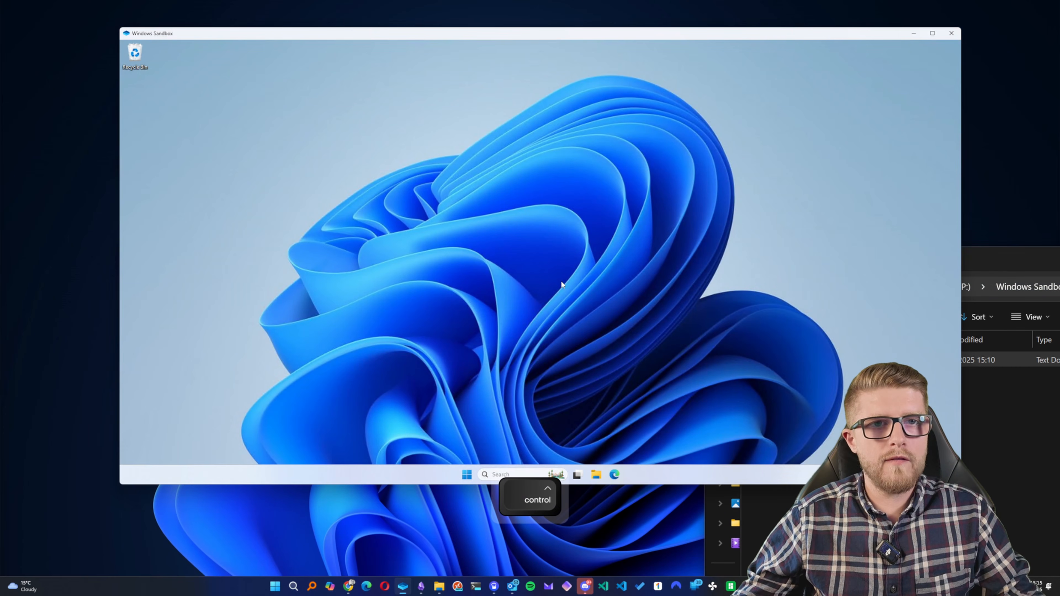
- Open the pasted text file in Notepad, and launch Microsoft Edge inside the sandbox with its window moved clear of the desktop icons
double_click(142, 105)
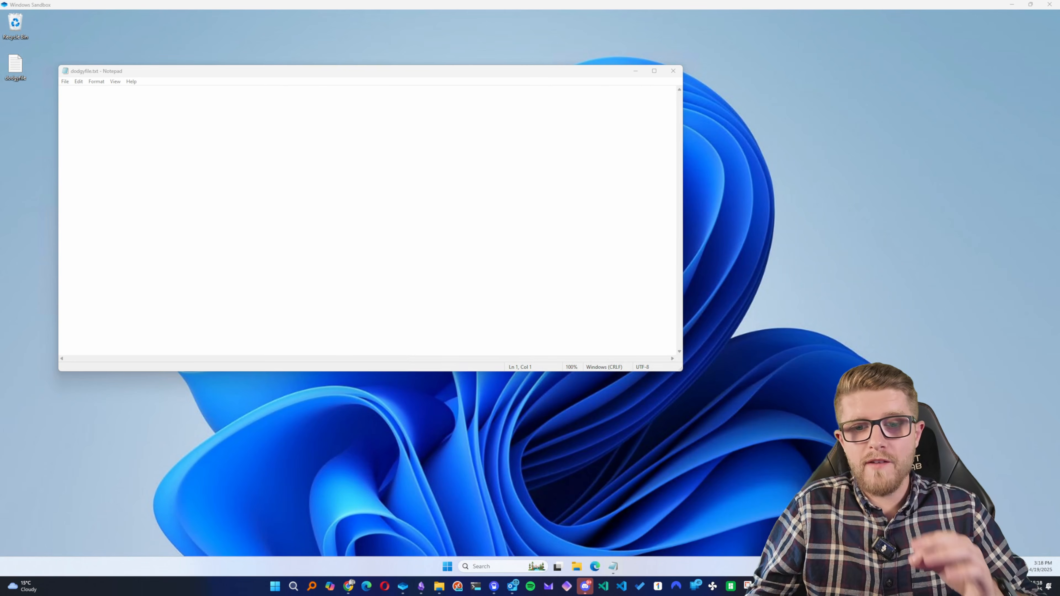
click(594, 566)
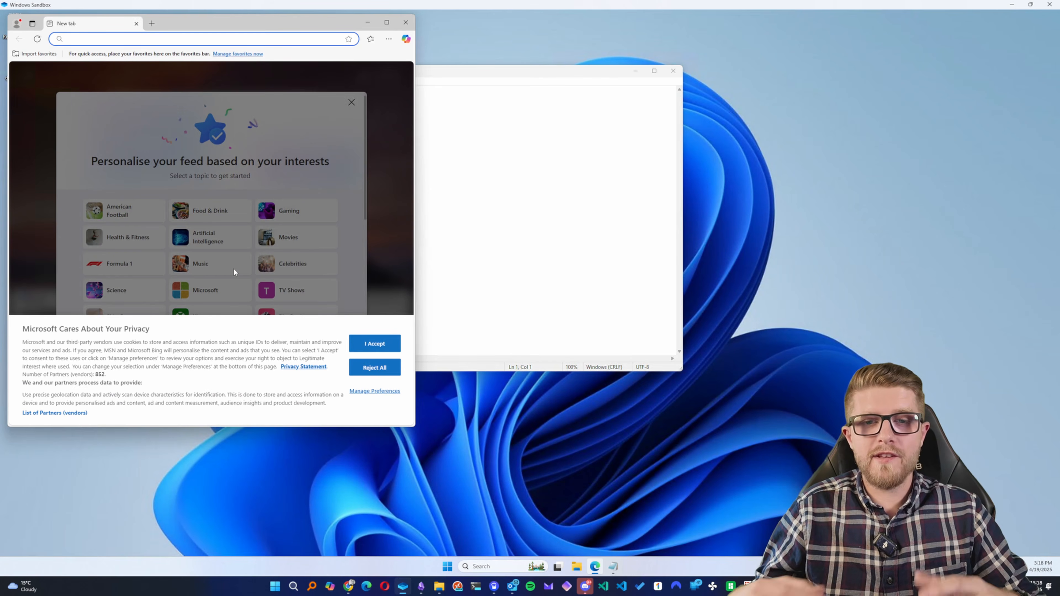
drag(158, 25, 512, 112)
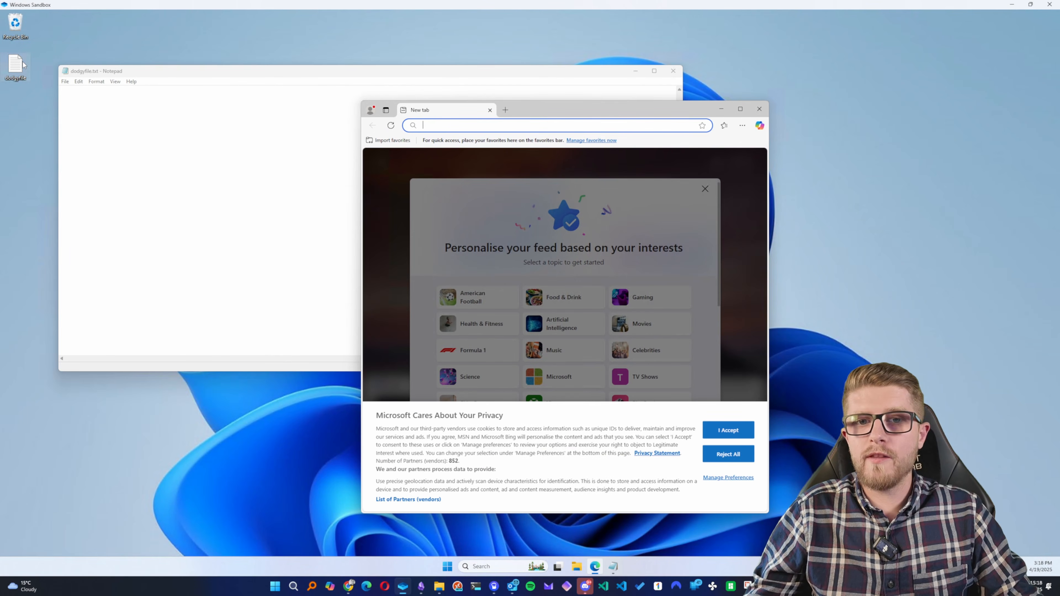
- Close Windows Sandbox, accepting the loss of all its content, and launch a fresh sandbox session
click(1055, 4)
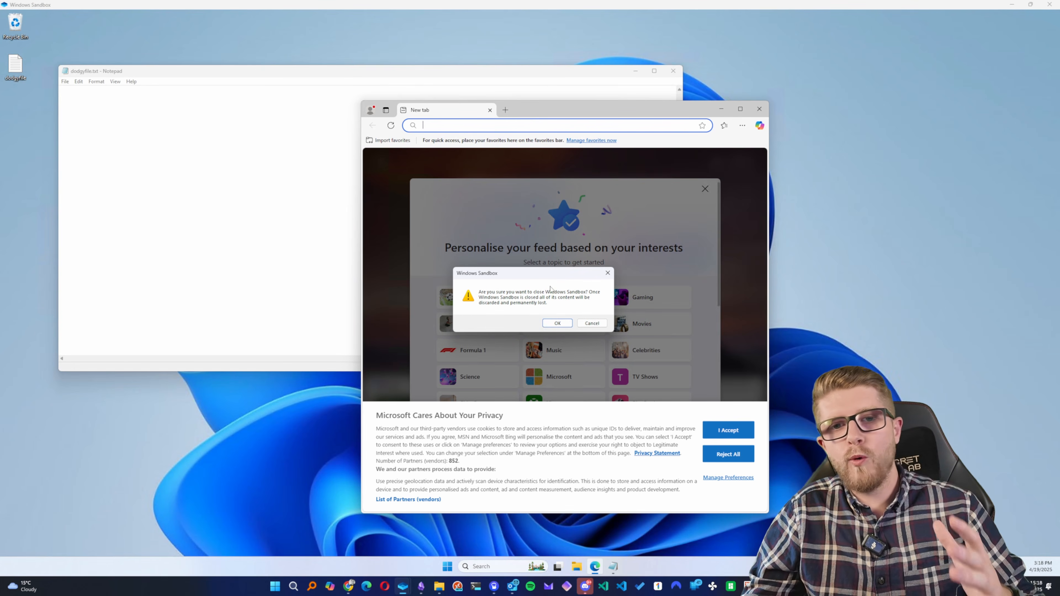
click(571, 326)
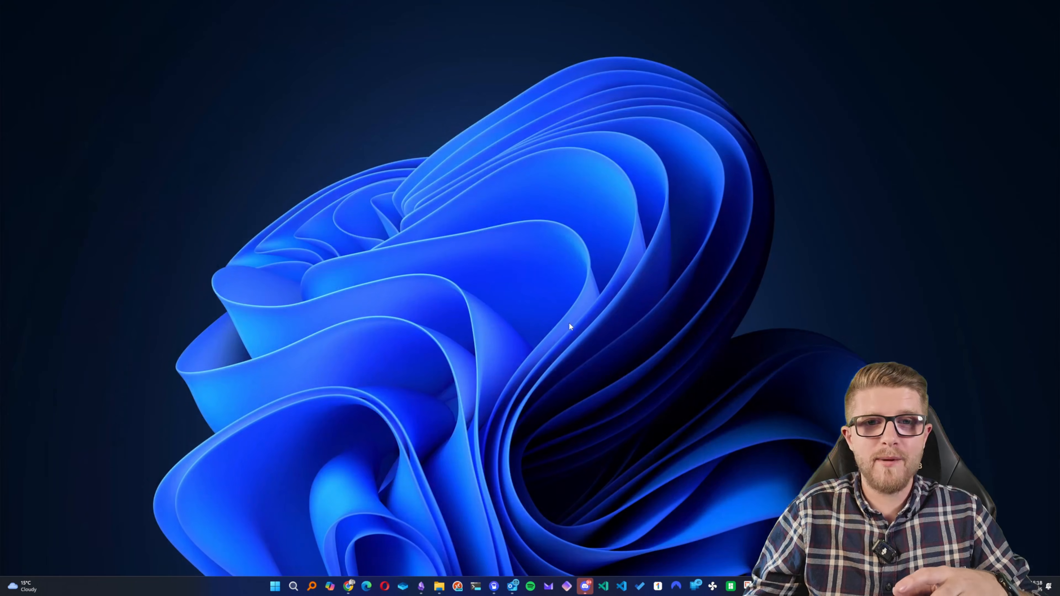
click(403, 587)
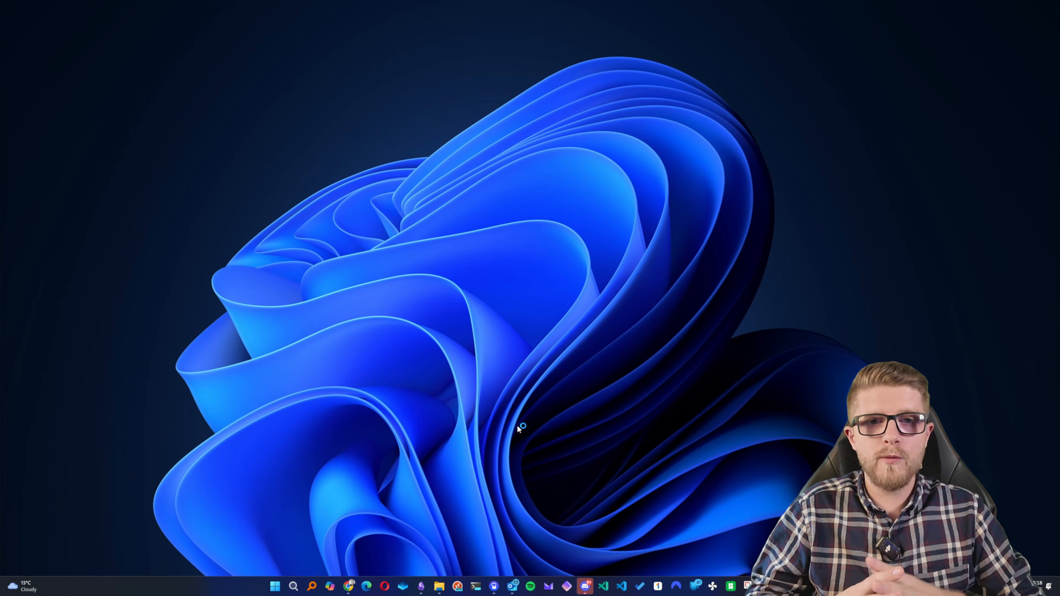
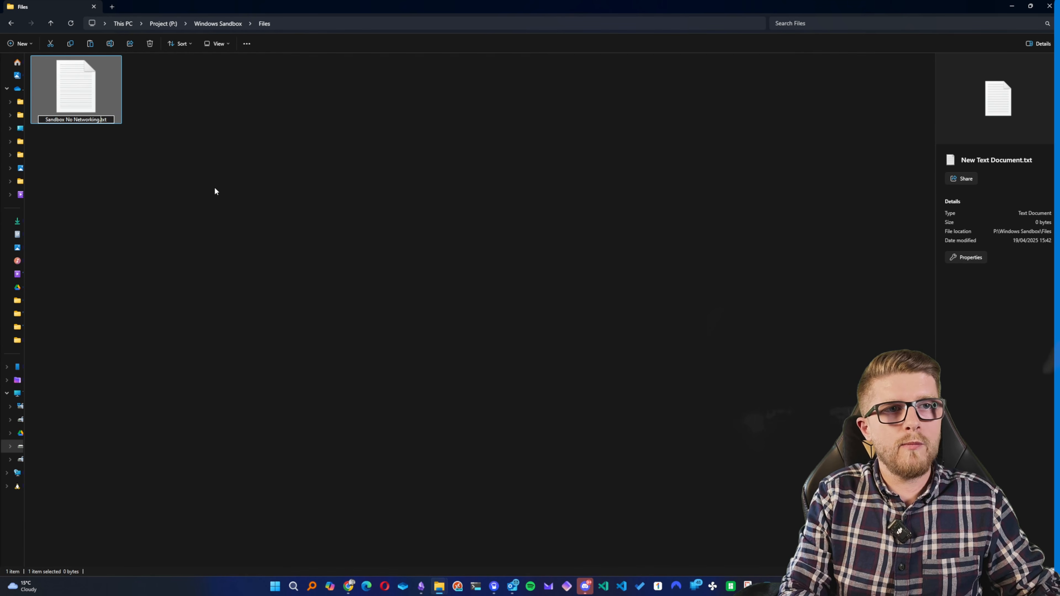
- Name the new text document in the Files folder "Sandbox No Networking.wsb", accepting the file extension change
key(Delete)
key(Delete)
key(Delete)
text(wsb)
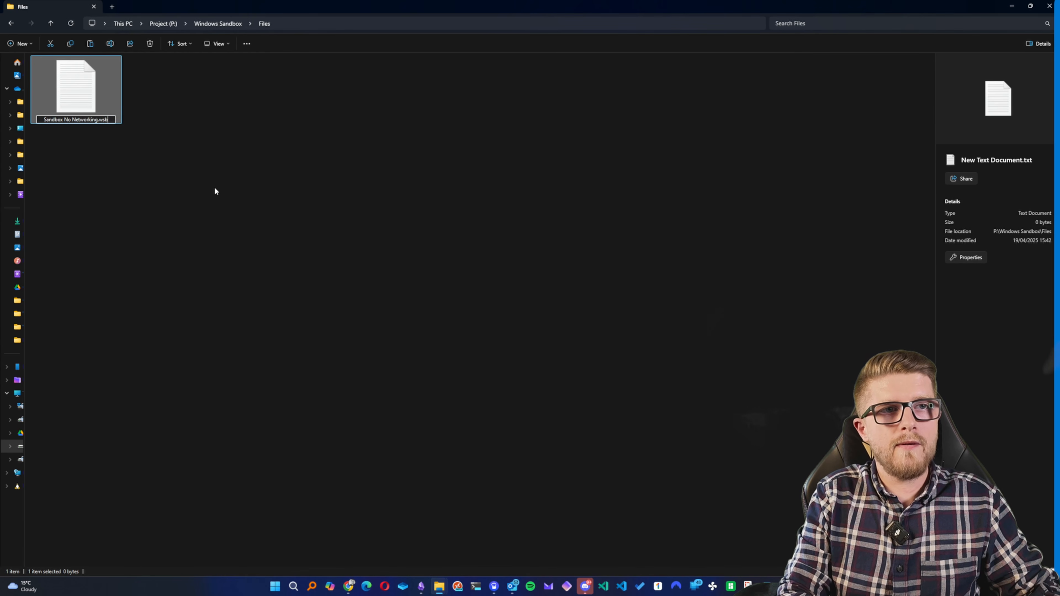
key(Return)
key(Return)
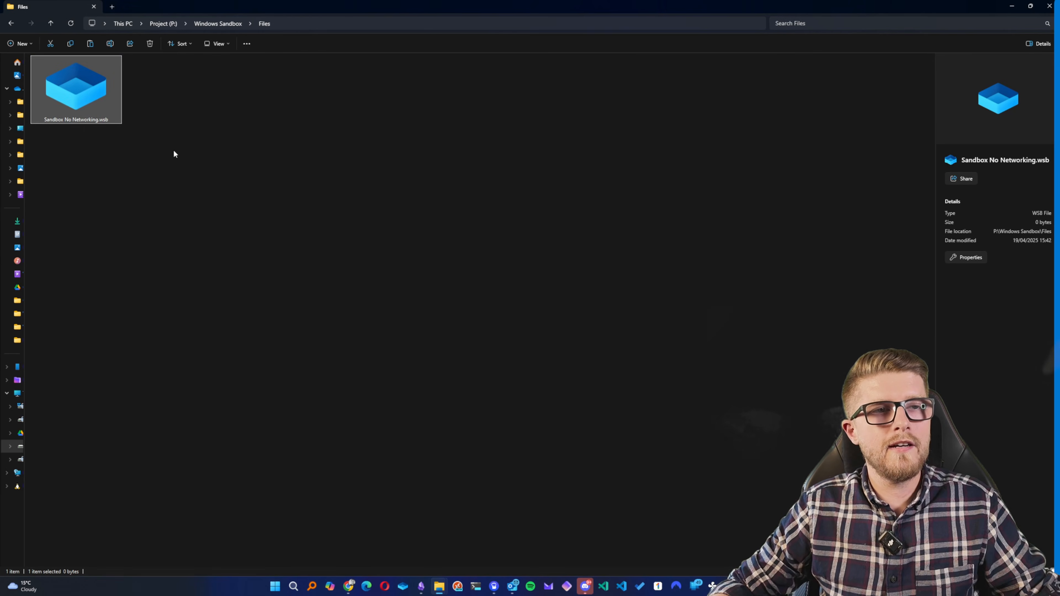
- Open Sandbox No Networking.wsb in Sublime Text and move the editor window clear of the file's icon
right_click(101, 100)
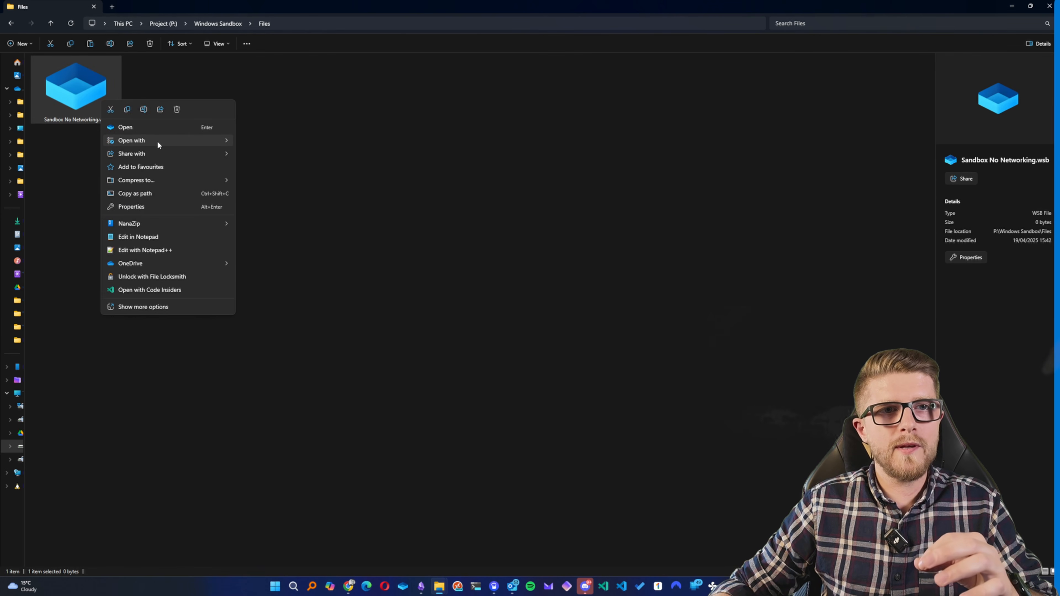
mouse_move(170, 141)
click(254, 142)
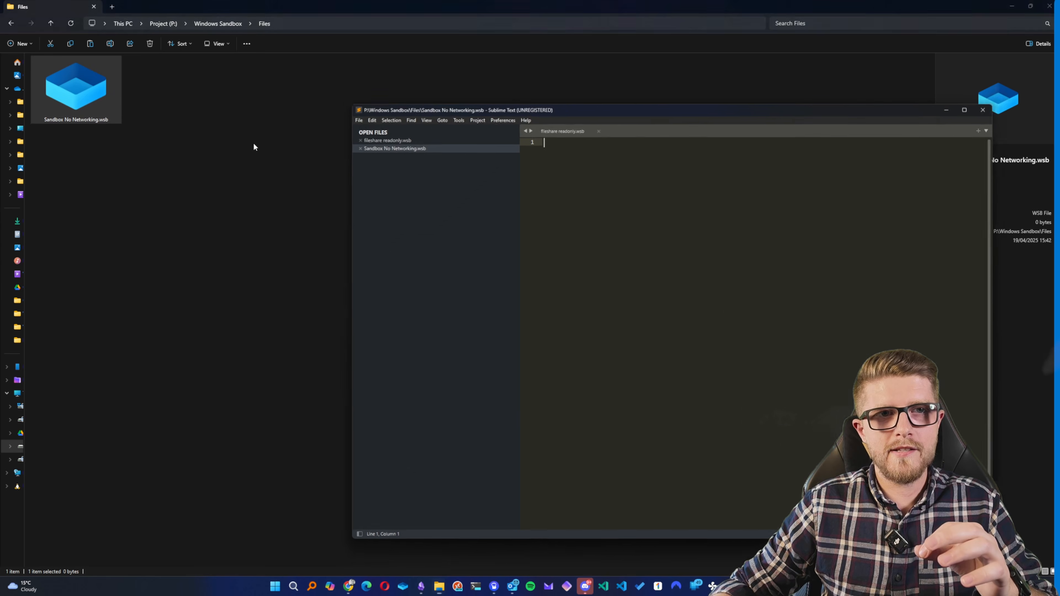
drag(654, 108, 485, 93)
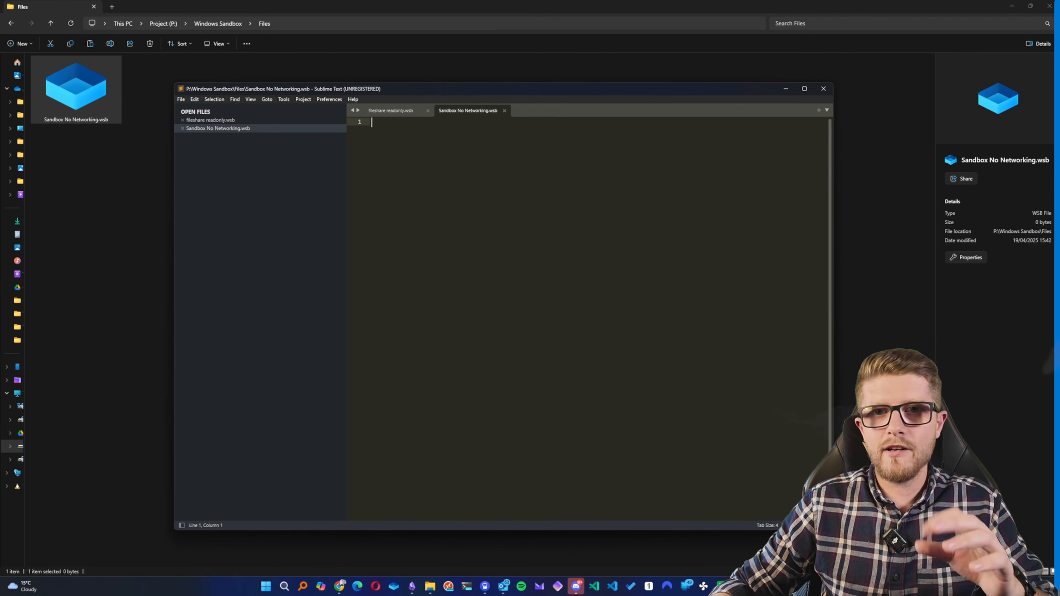
- Paste a Configuration block with Networking set to Disable into Sandbox No Networking.wsb, save it, and close the fileshare readonly.wsb file
key(alt+Tab)
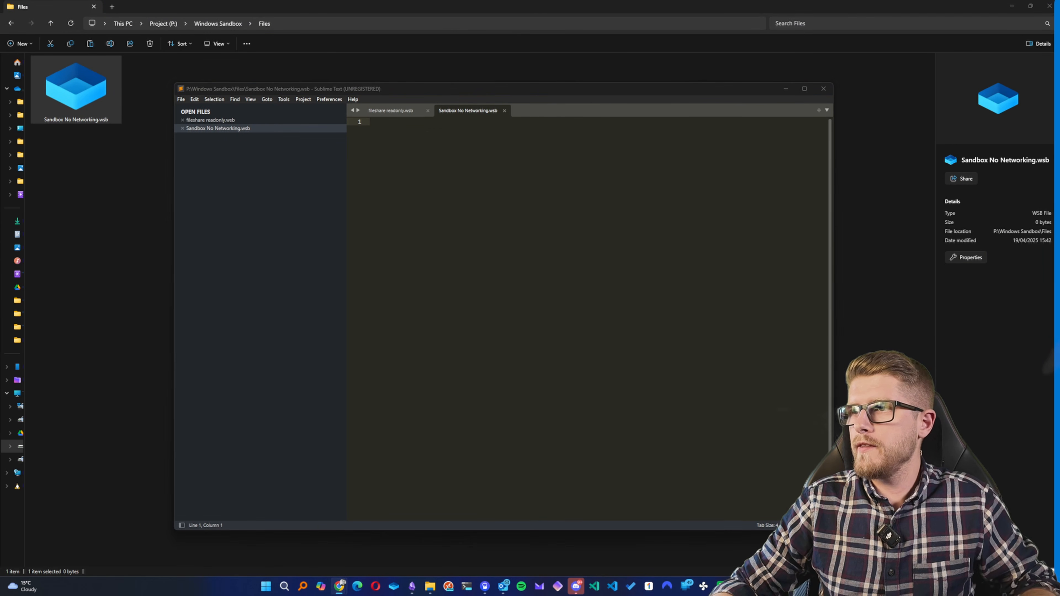
key(alt+Tab)
text(<Configuration> <Networking>Disable</Networking> </Configuration>)
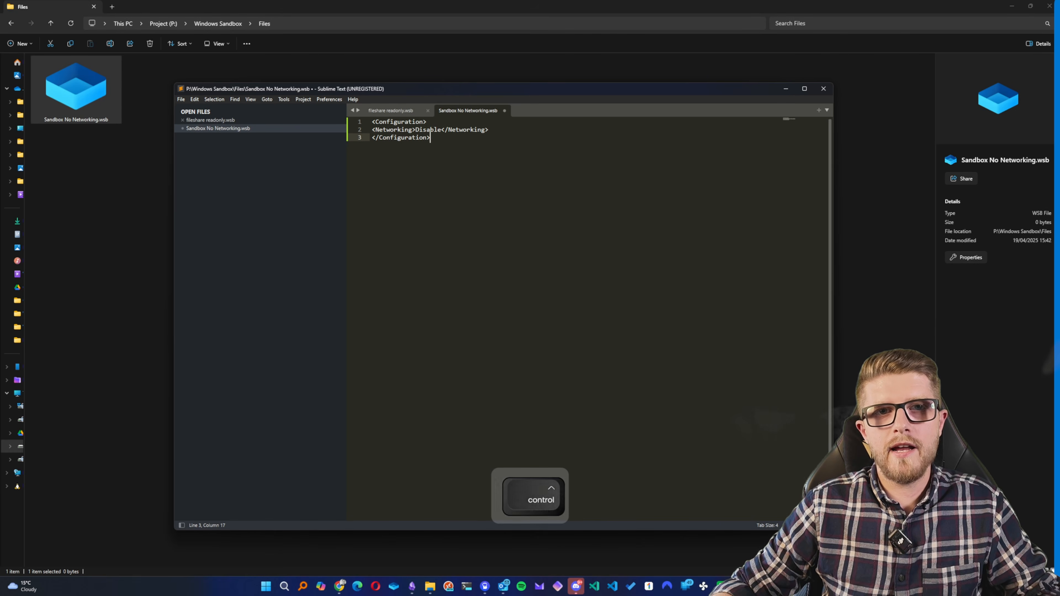
key(ctrl+s)
click(429, 111)
- Launch the sandbox from Sandbox No Networking.wsb and test its internet access by searching for "google" in Edge, closing the browser when finished
click(109, 152)
double_click(98, 112)
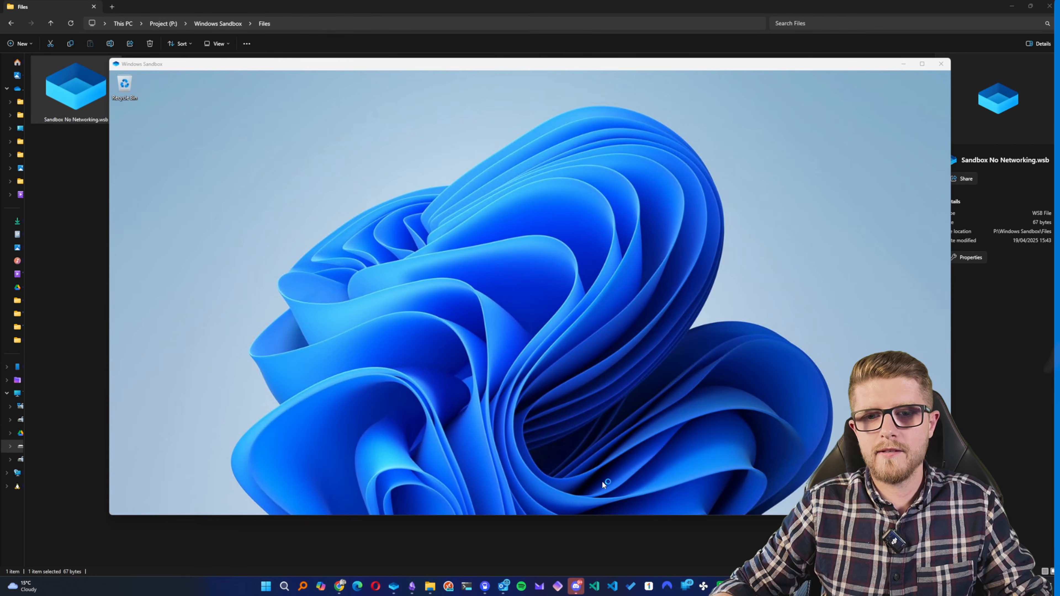
text(google)
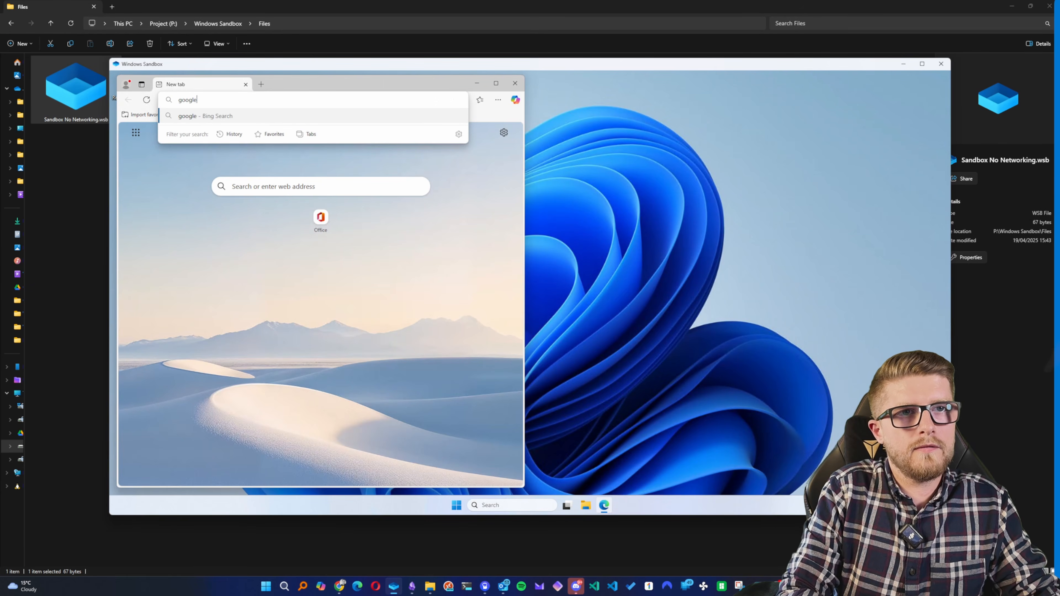
key(Return)
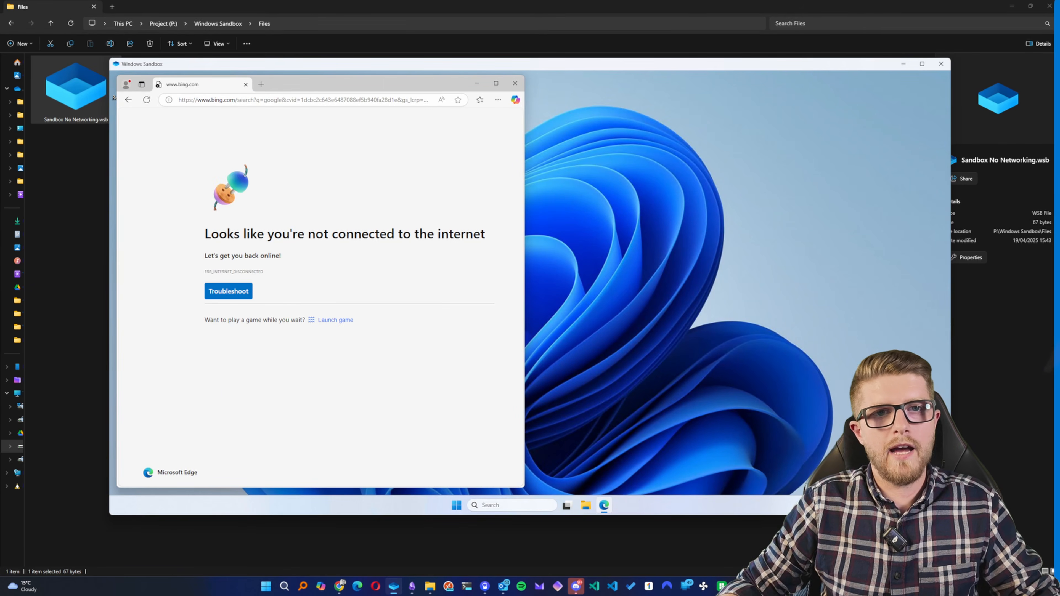
click(515, 83)
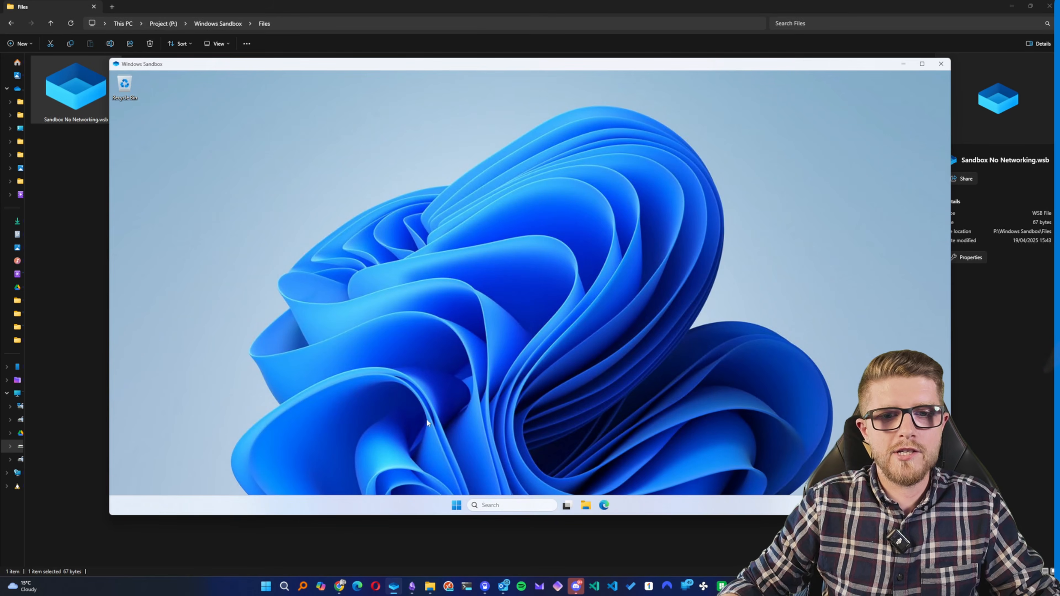
- Open Command Prompt as administrator inside the sandbox and run ipconfig to check its network configuration
click(457, 505)
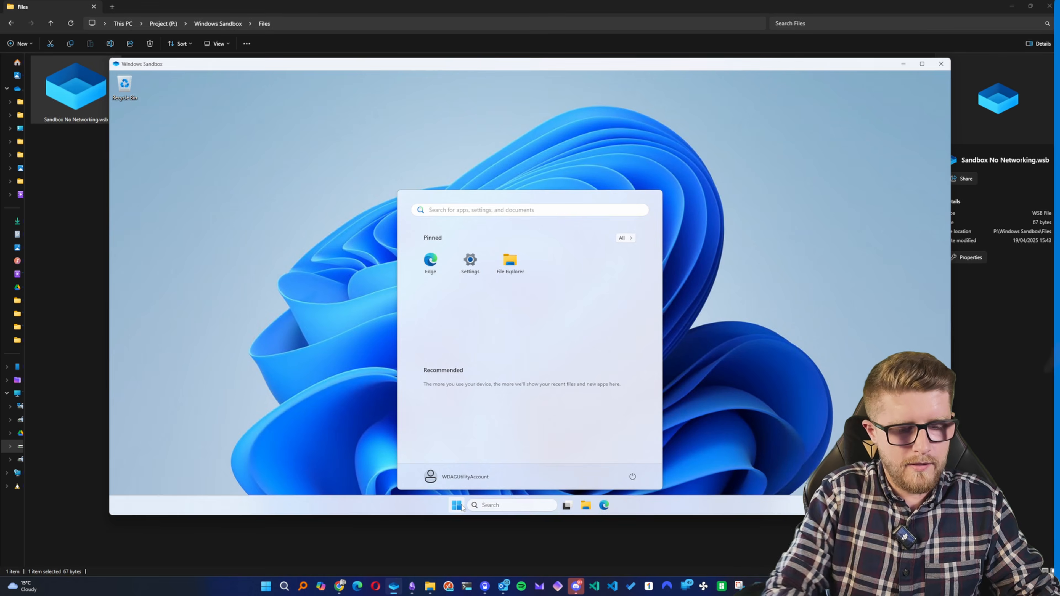
text(cmd)
key(ctrl+shift+Return)
click(315, 192)
text(ipconfig)
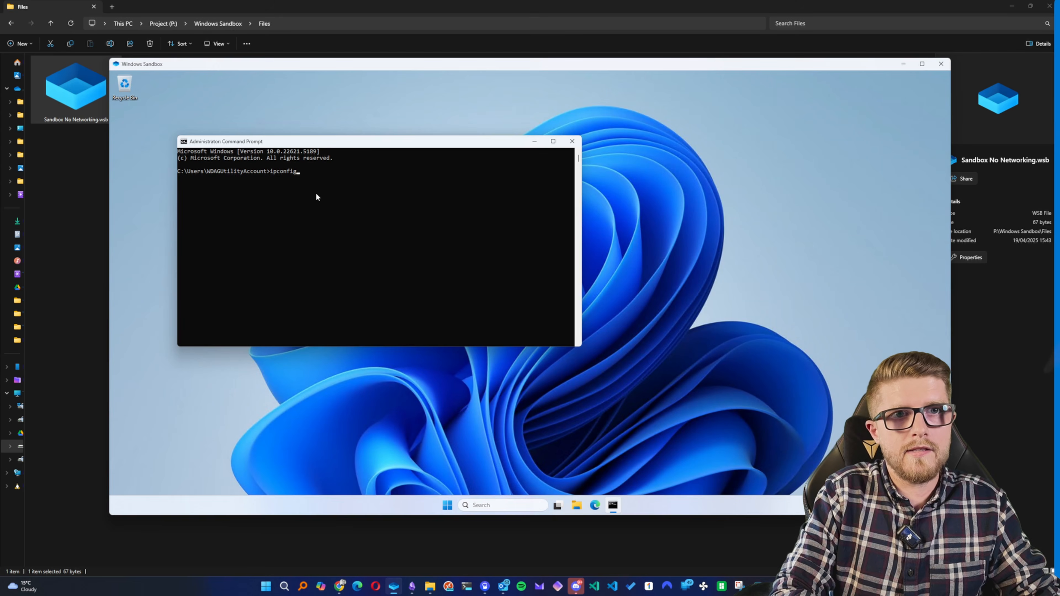
key(Return)
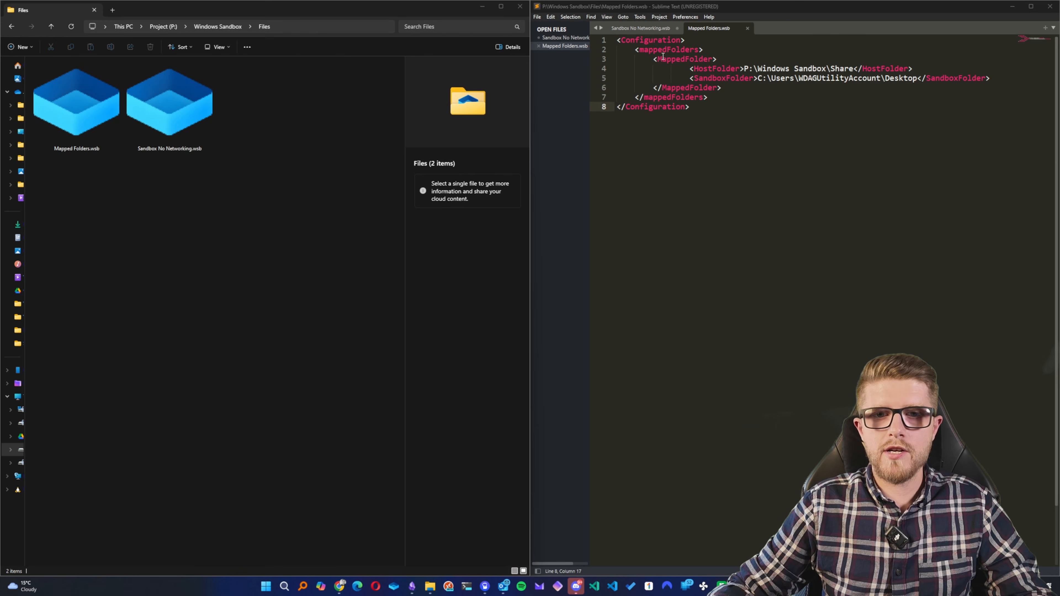
- Examine the mappedFolders block in Mapped Folders.wsb, including its MappedFolder element and the HostFolder and SandboxFolder paths
double_click(670, 49)
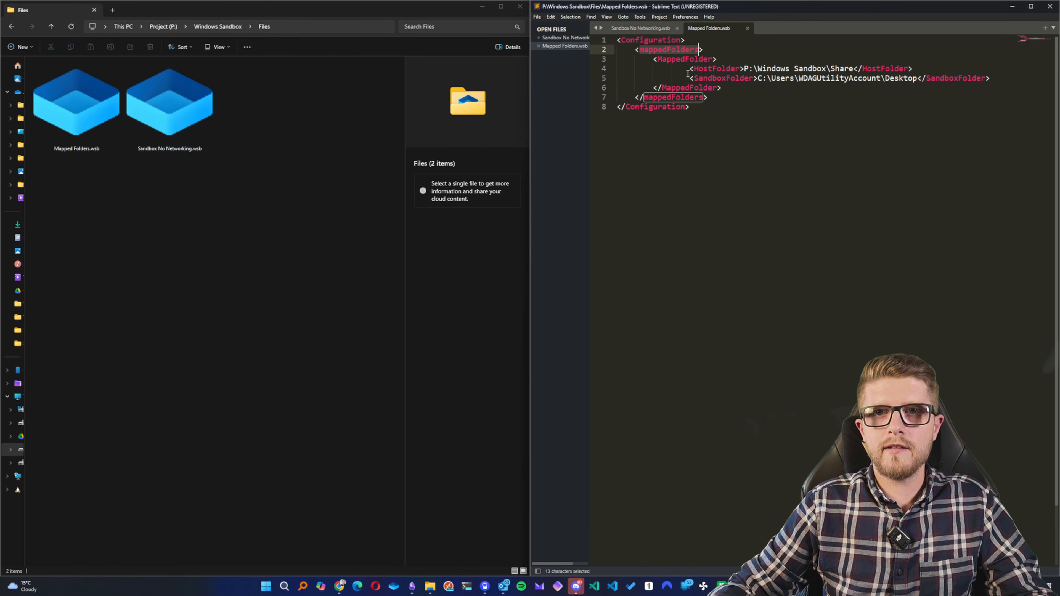
double_click(689, 60)
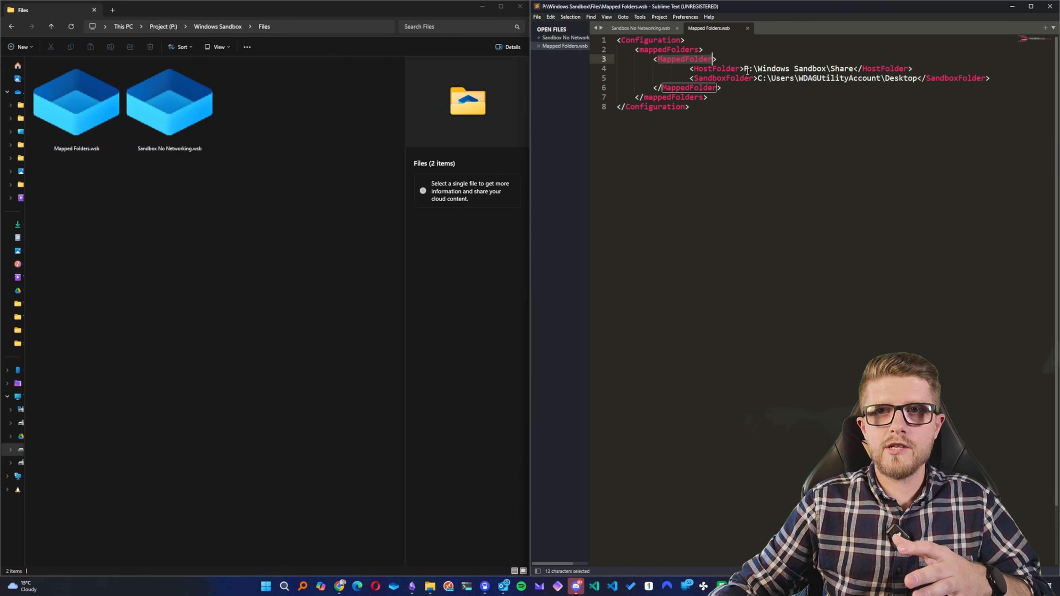
drag(747, 69, 854, 69)
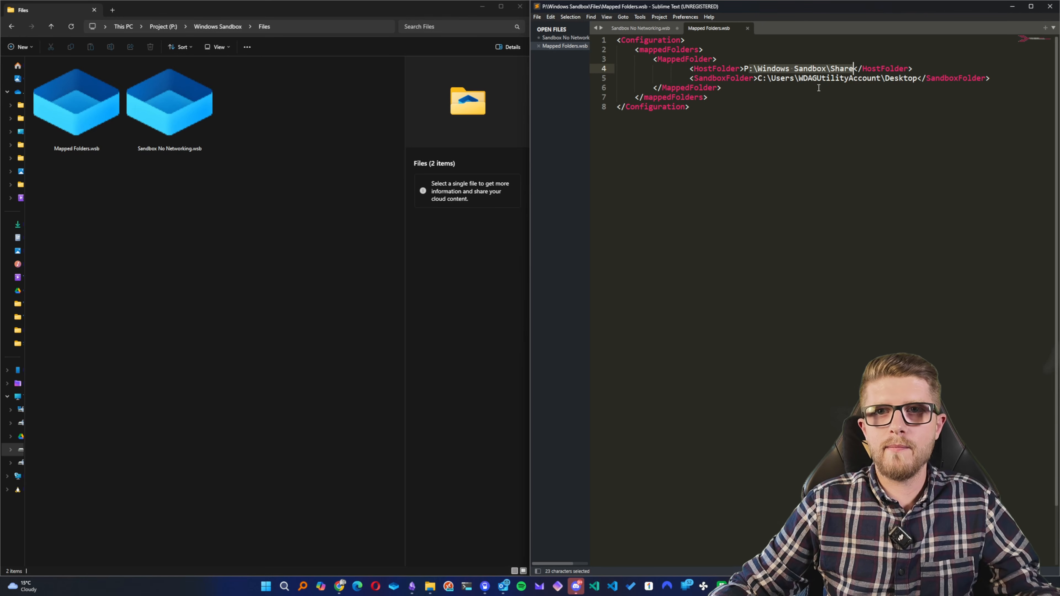
drag(757, 78, 918, 79)
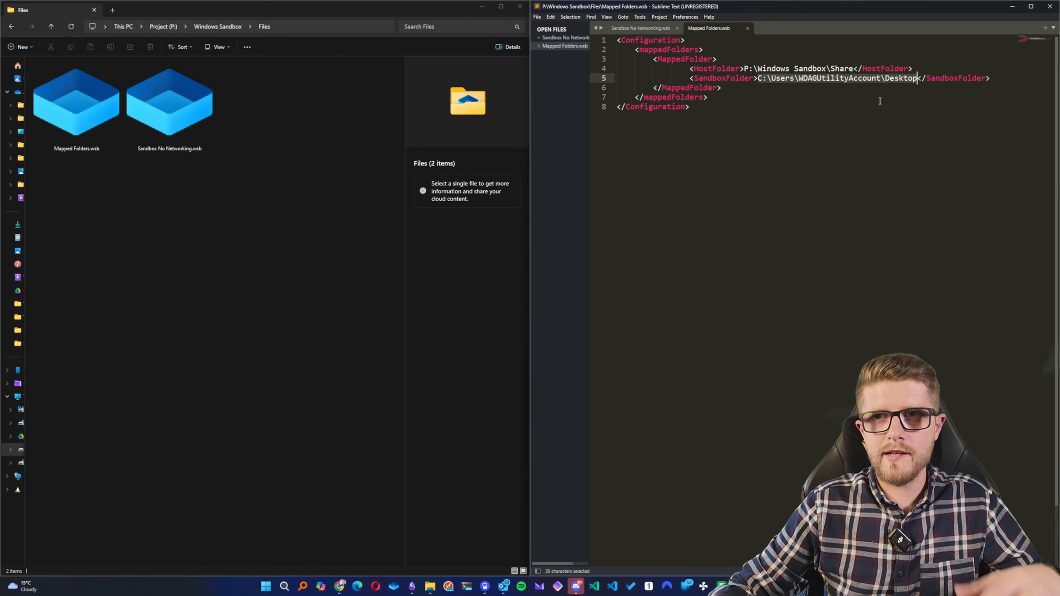
click(810, 132)
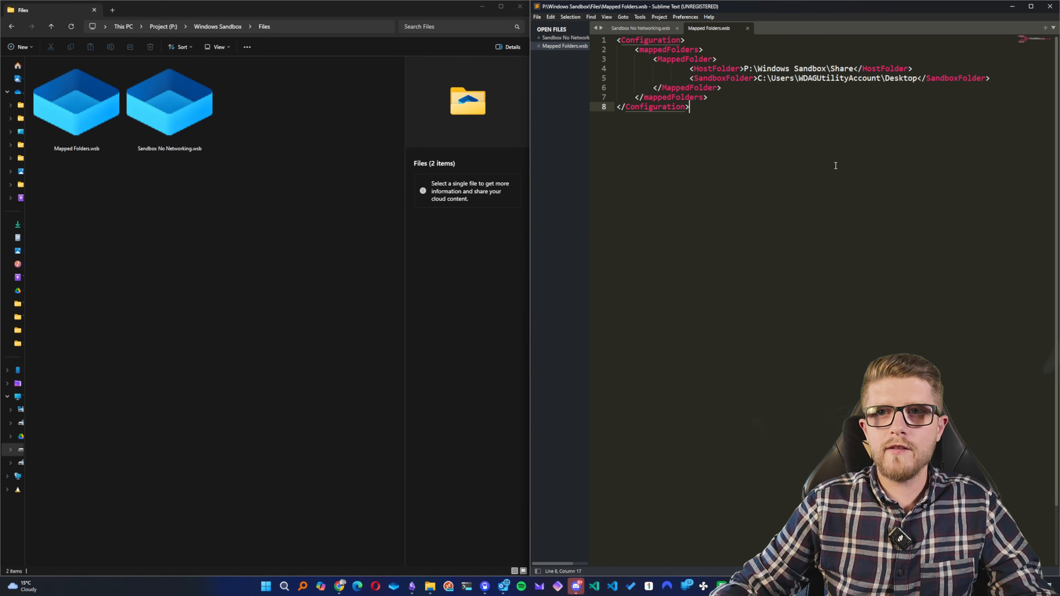
double_click(843, 69)
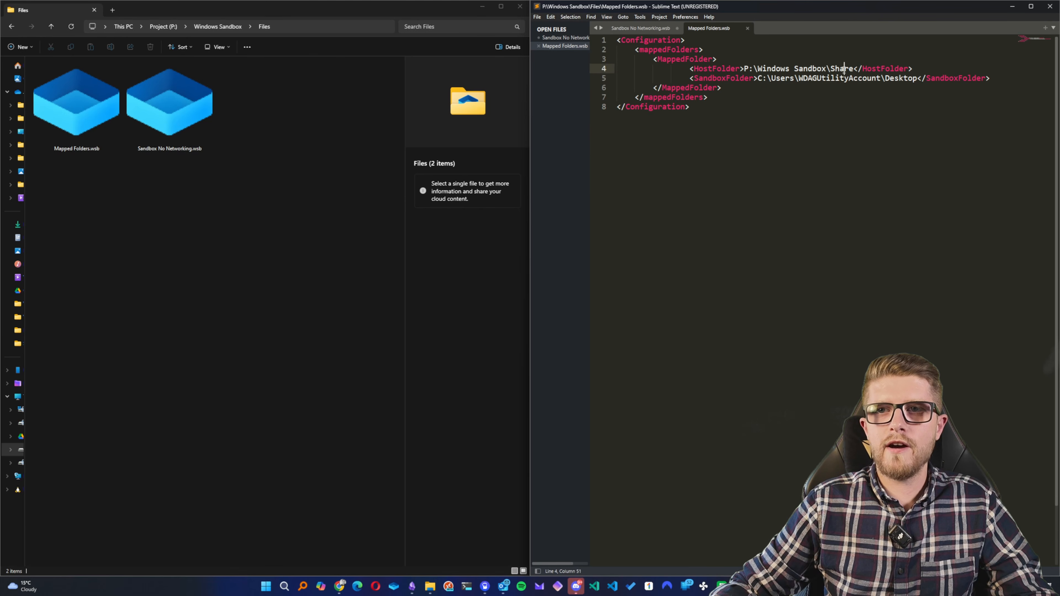
double_click(911, 79)
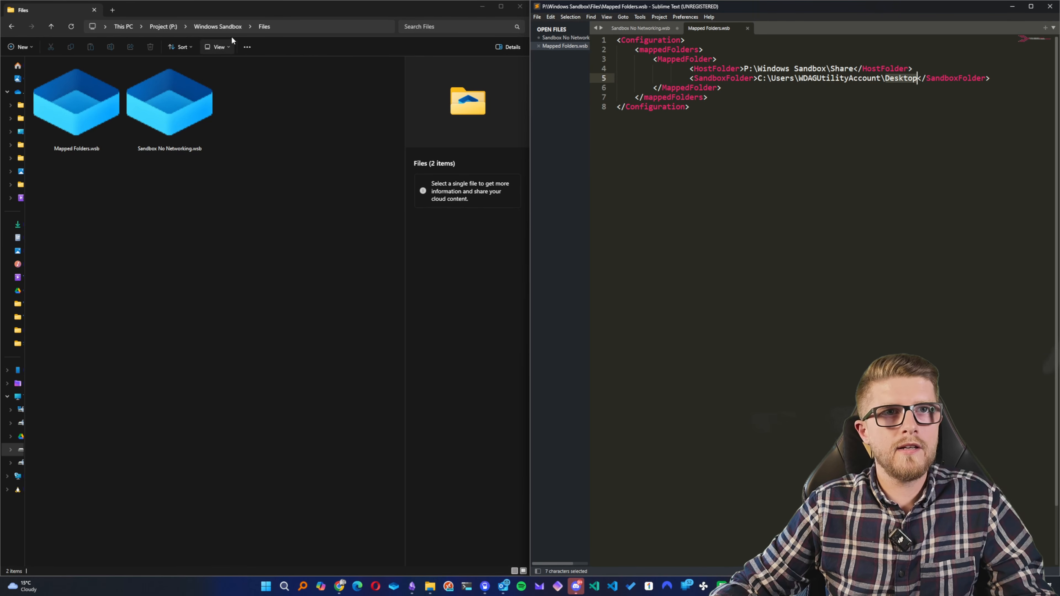
- Create a text document named "Hi from the host.txt" in the host's Windows Sandbox\Share folder
click(235, 27)
double_click(125, 85)
right_click(155, 127)
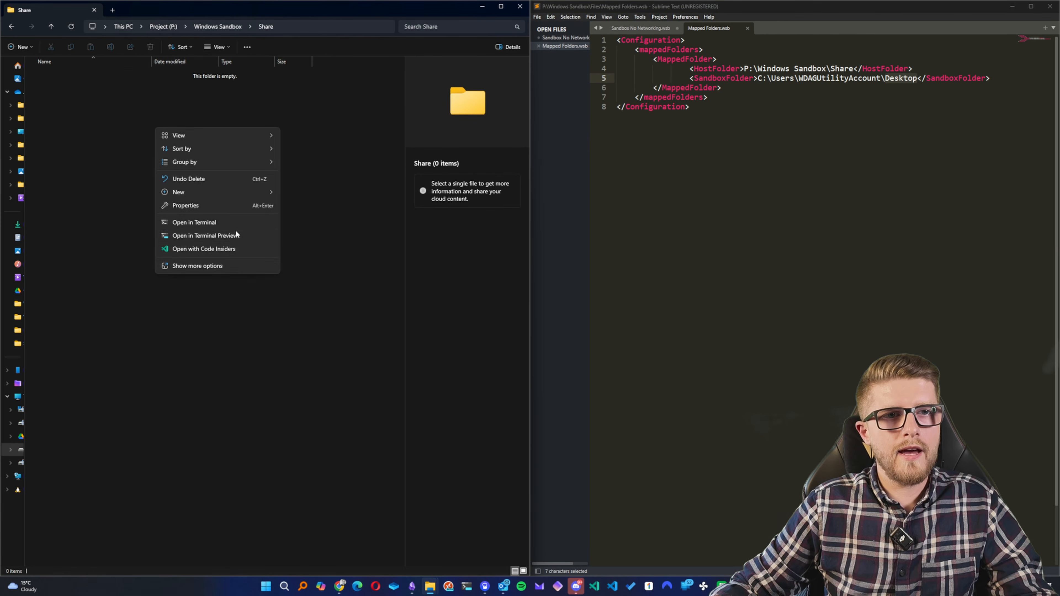
mouse_move(213, 196)
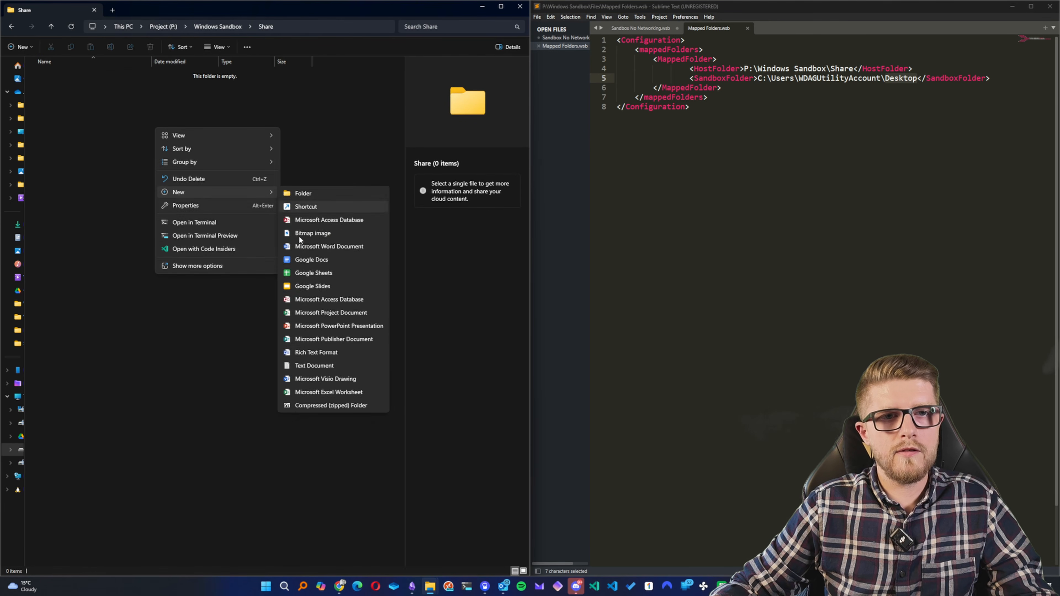
click(322, 364)
text(Hi)
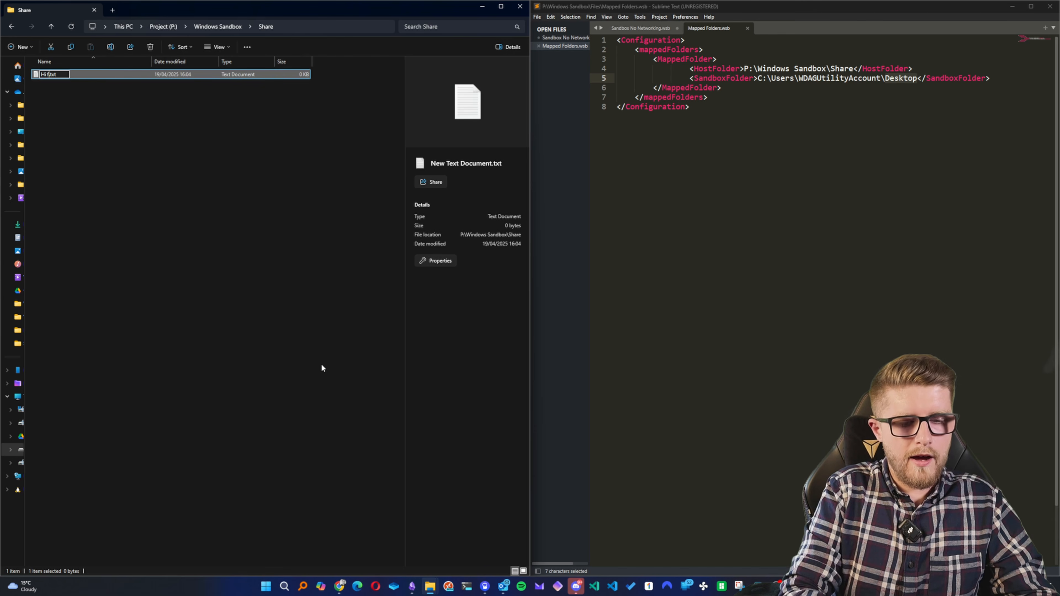
text( from the host)
key(Return)
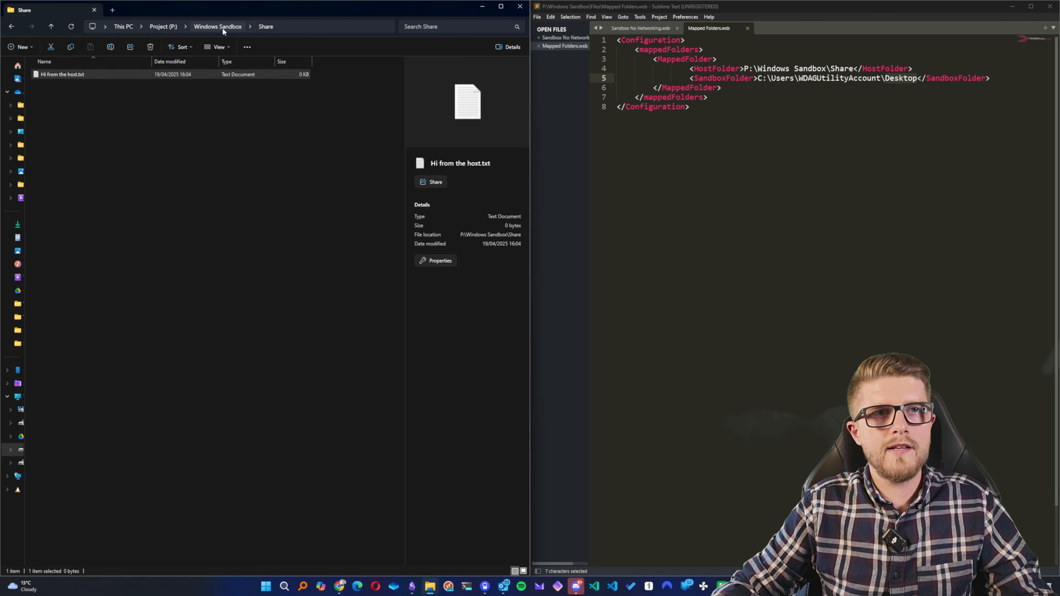
- Return to the Files folder on the host and launch a sandbox from Mapped Folders.wsb
click(222, 27)
click(95, 75)
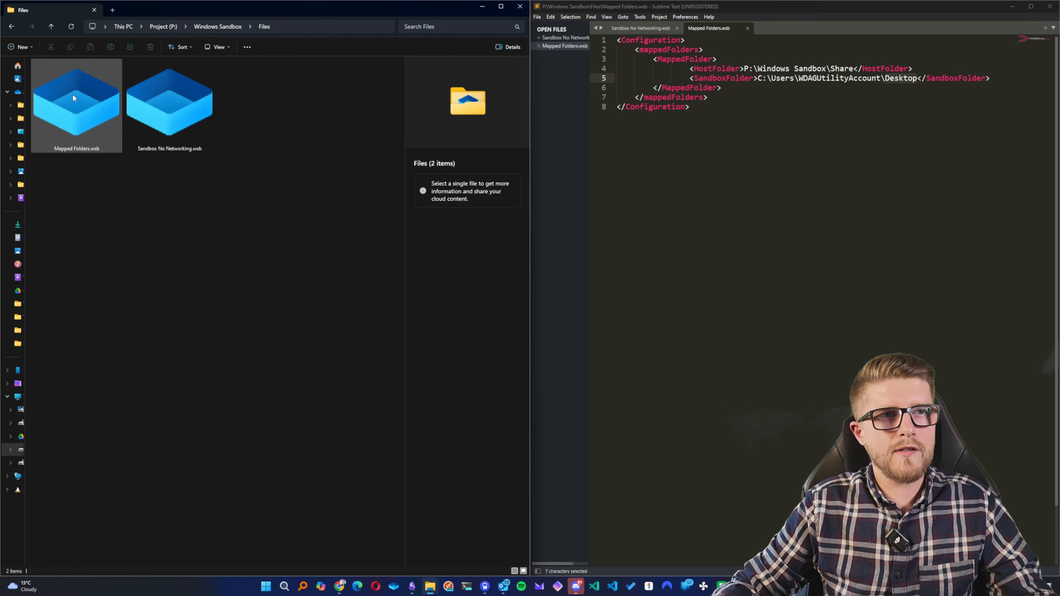
click(73, 97)
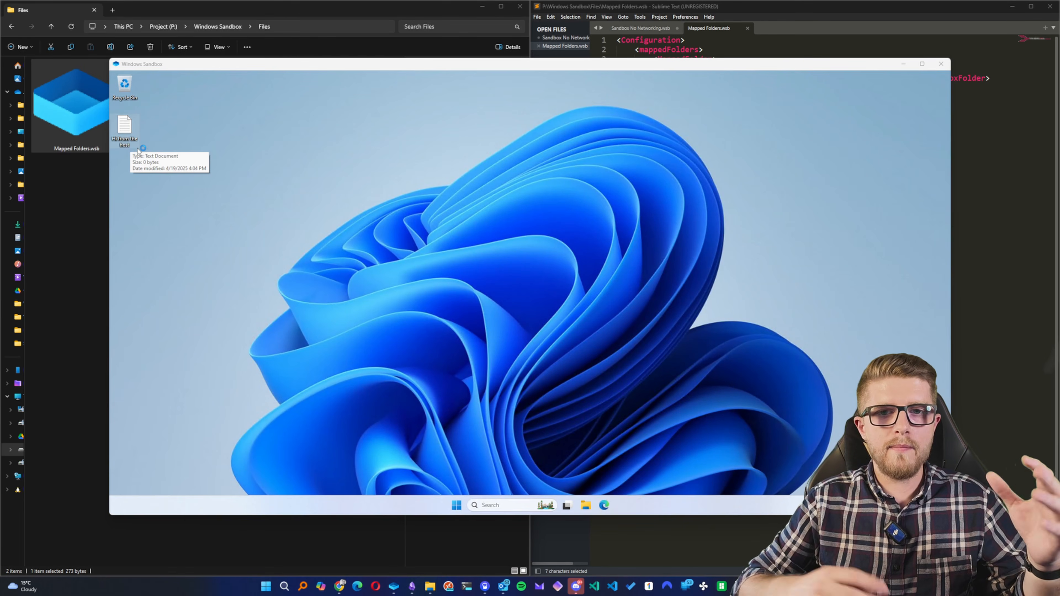
- Create a text document named "Hi from the sandbox" on the sandbox desktop
click(182, 205)
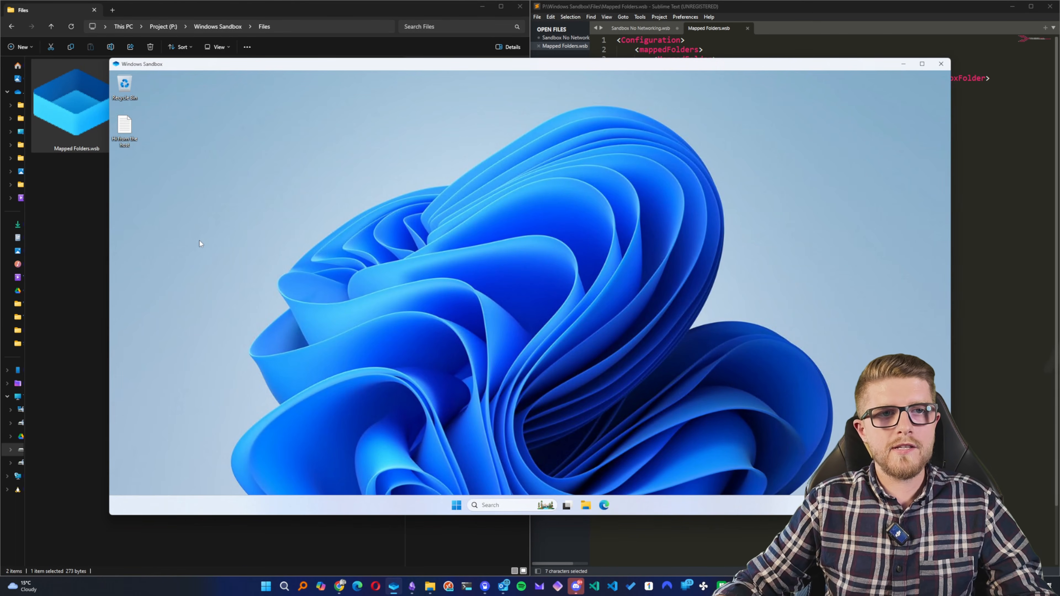
right_click(182, 206)
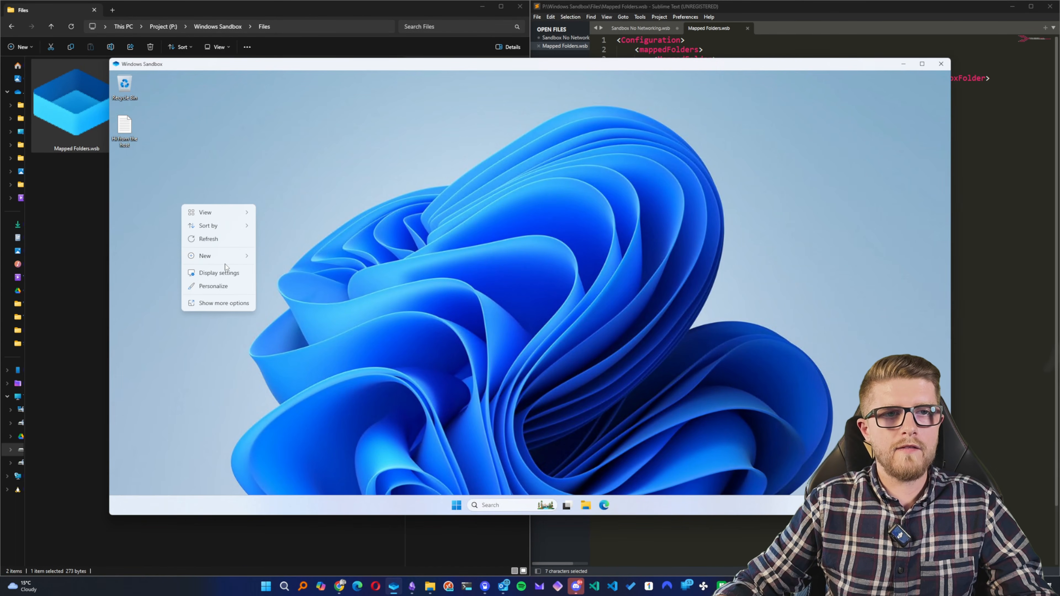
mouse_move(229, 257)
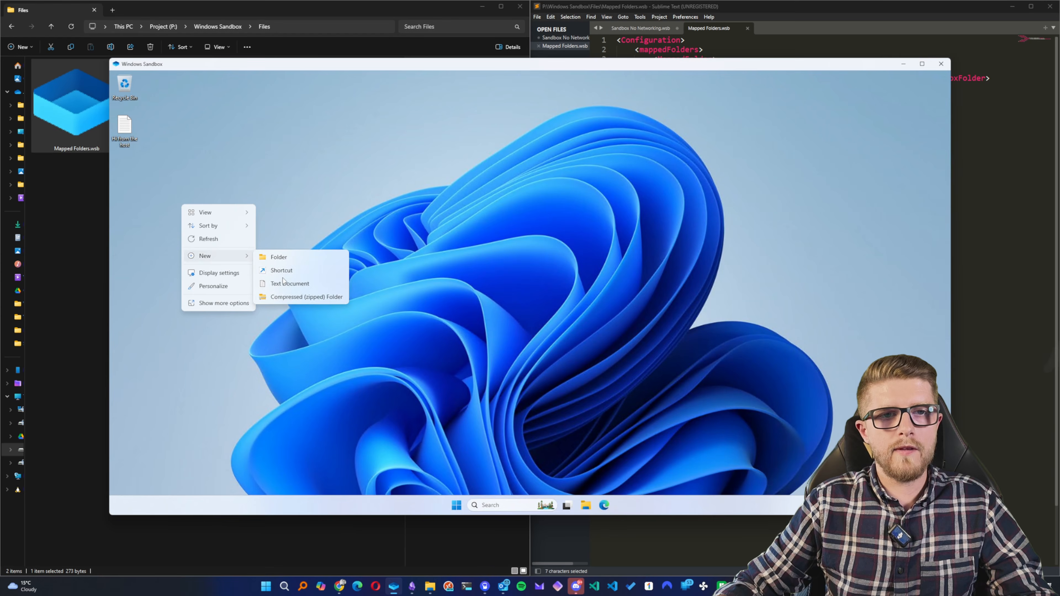
click(287, 289)
text(Hi)
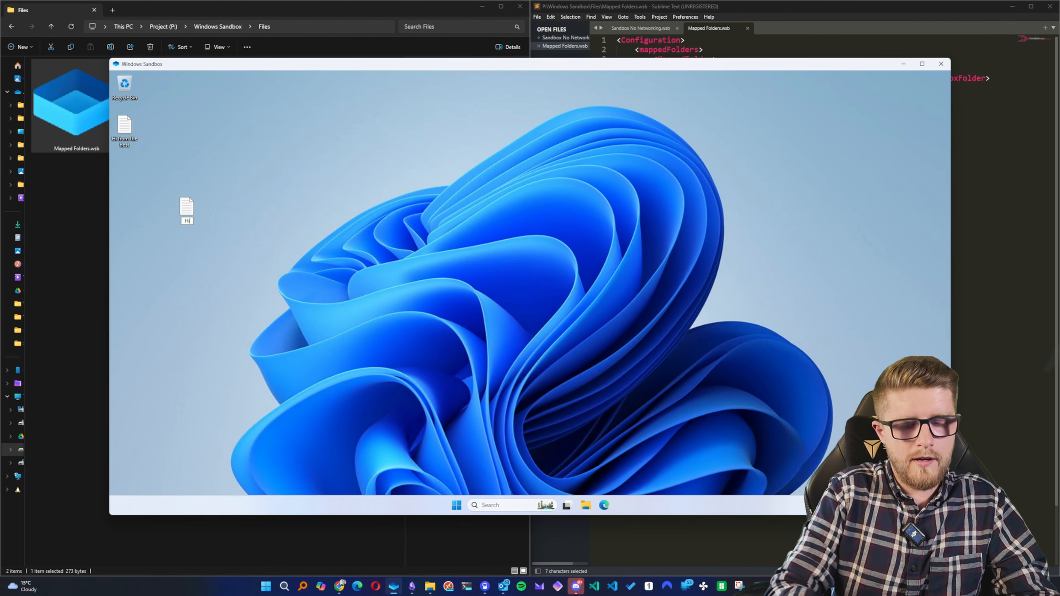
text( from the sandbox)
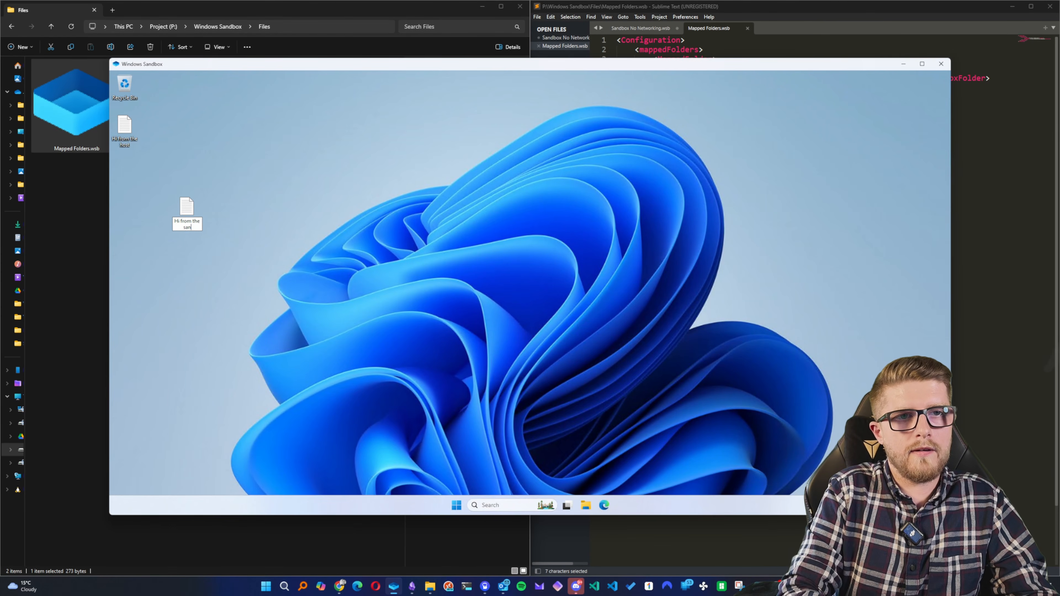
key(Return)
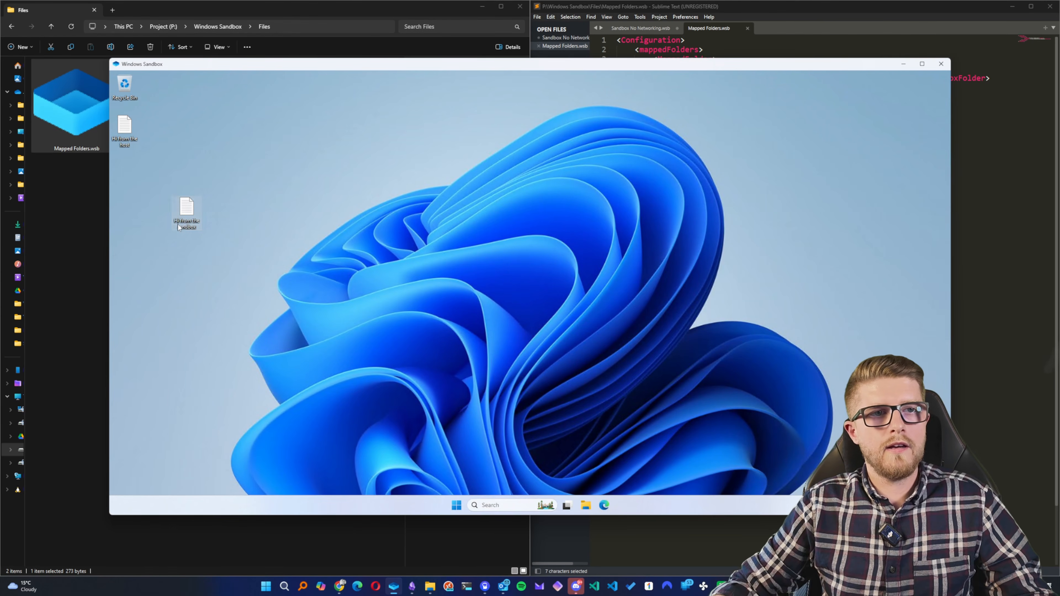
- Open the Windows Sandbox\Share folder on the host to check for the file created in the sandbox
click(83, 220)
click(228, 25)
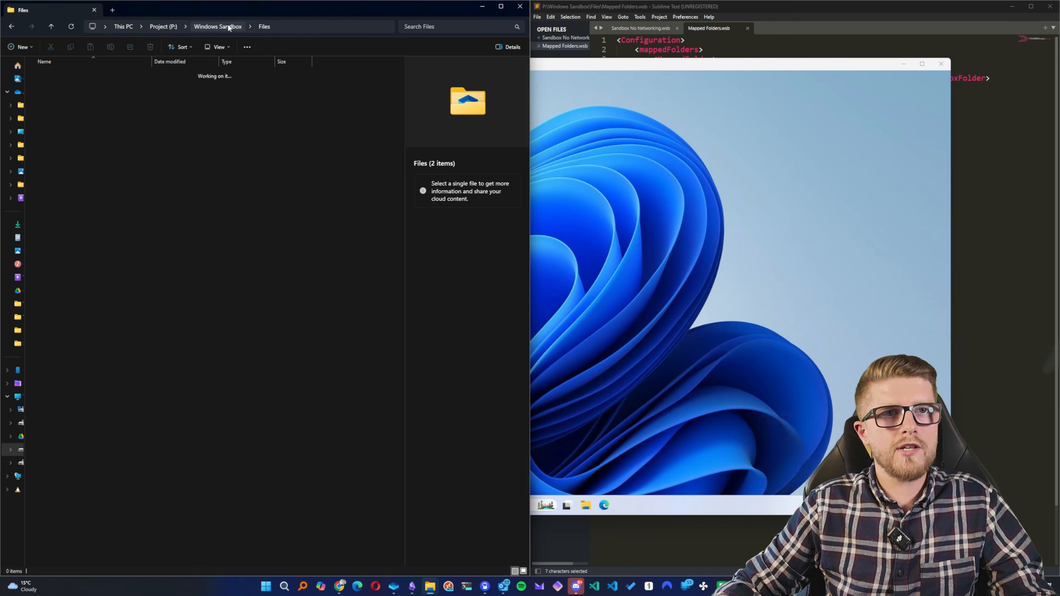
double_click(183, 75)
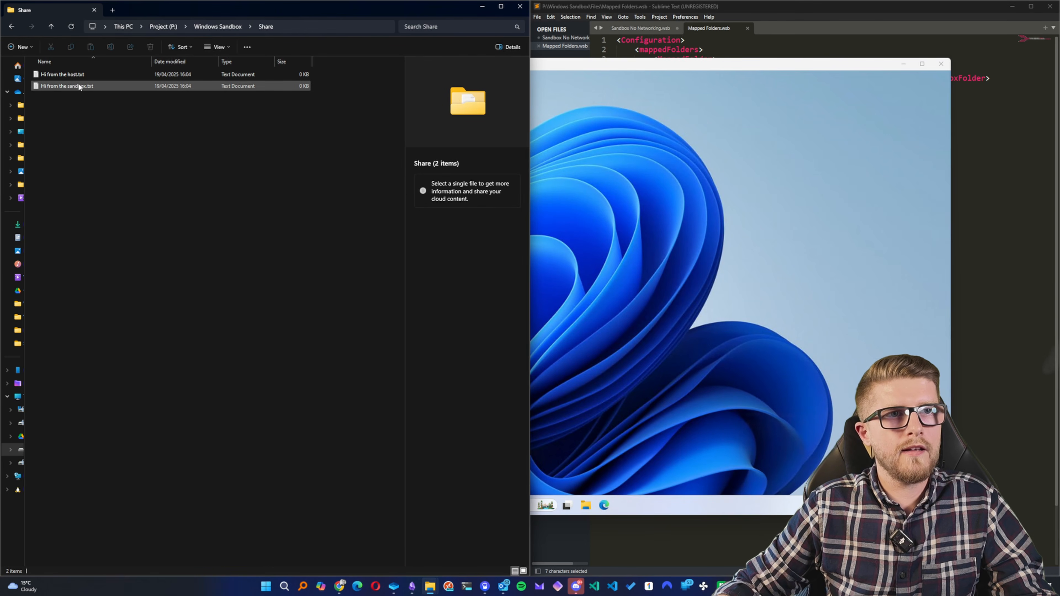
- Add <readonly>True</readonly> below the SandboxFolder line in Mapped Folders.wsb and save the file
click(203, 26)
click(968, 224)
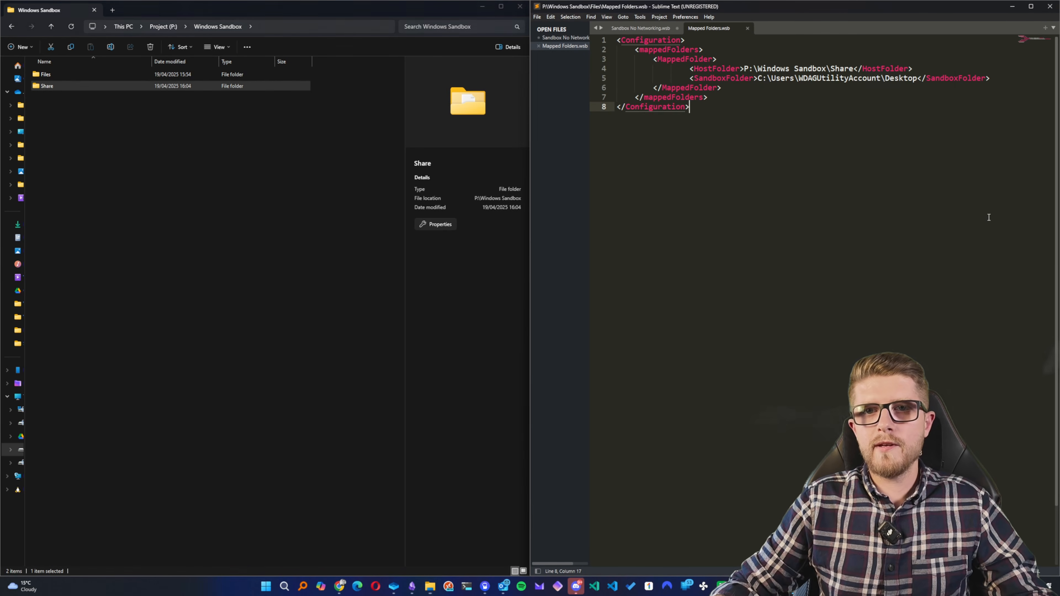
click(1006, 78)
key(Return)
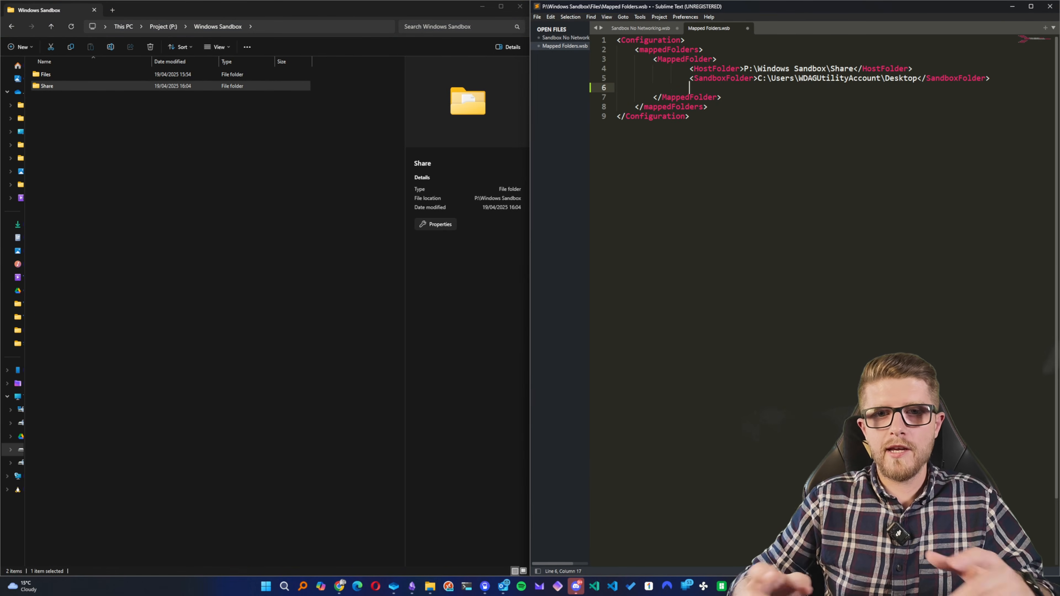
text(<)
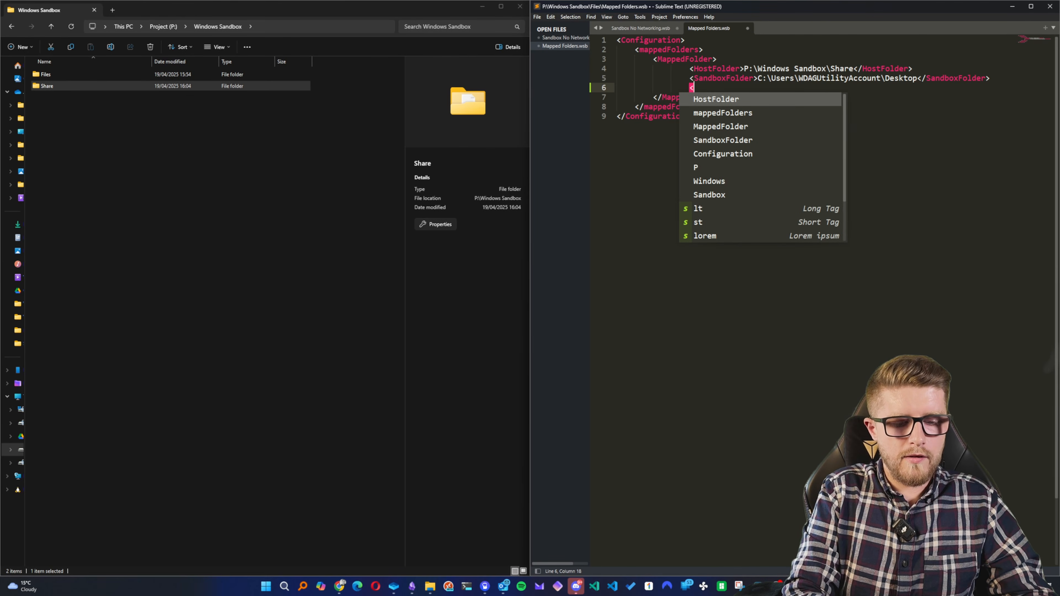
text(reado)
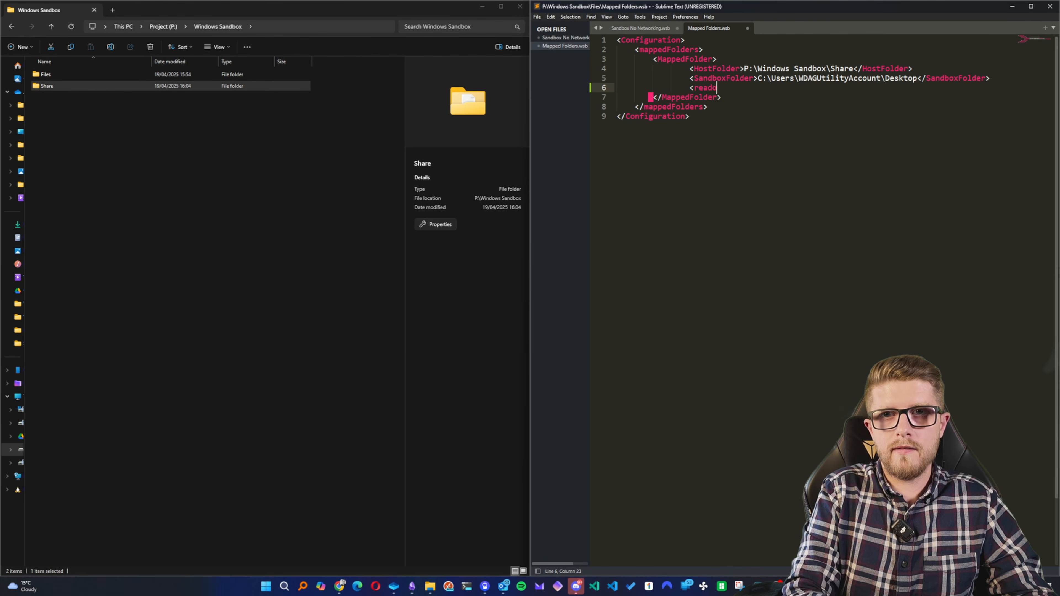
text(nly>)
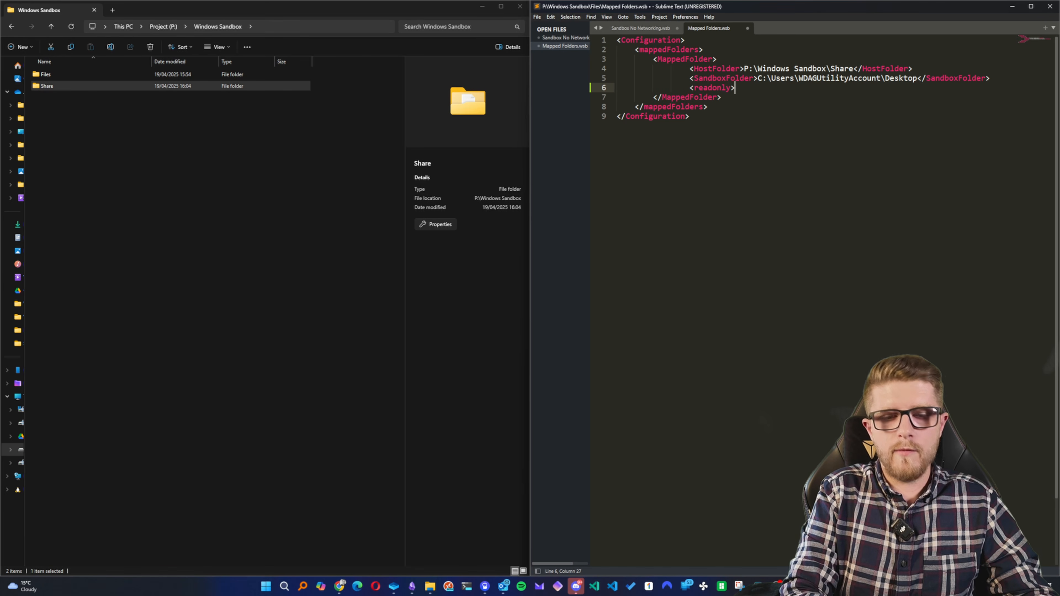
text(True<M)
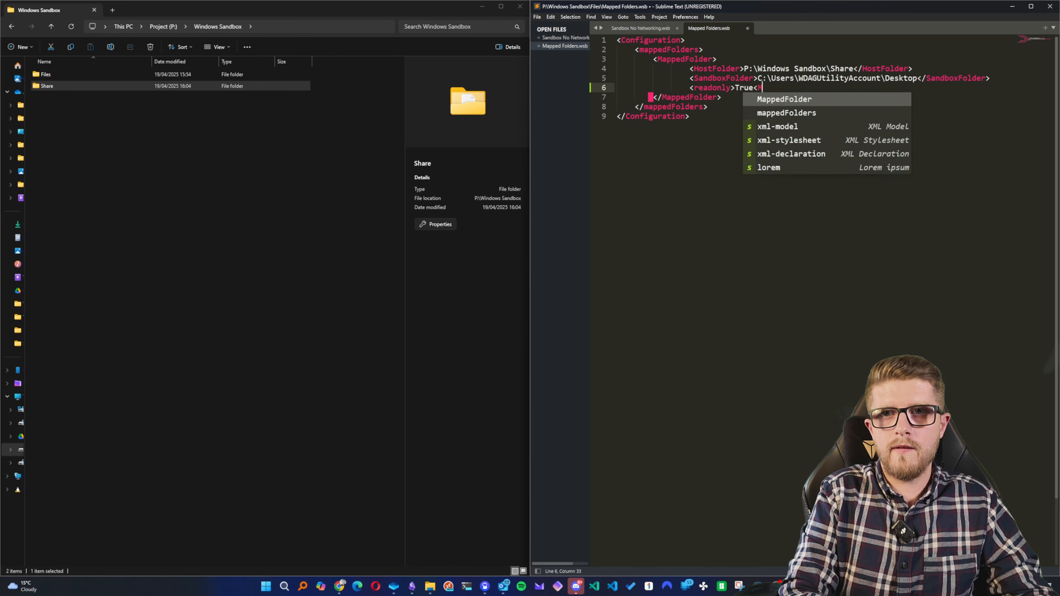
key(BackSpace)
text(/readonly>)
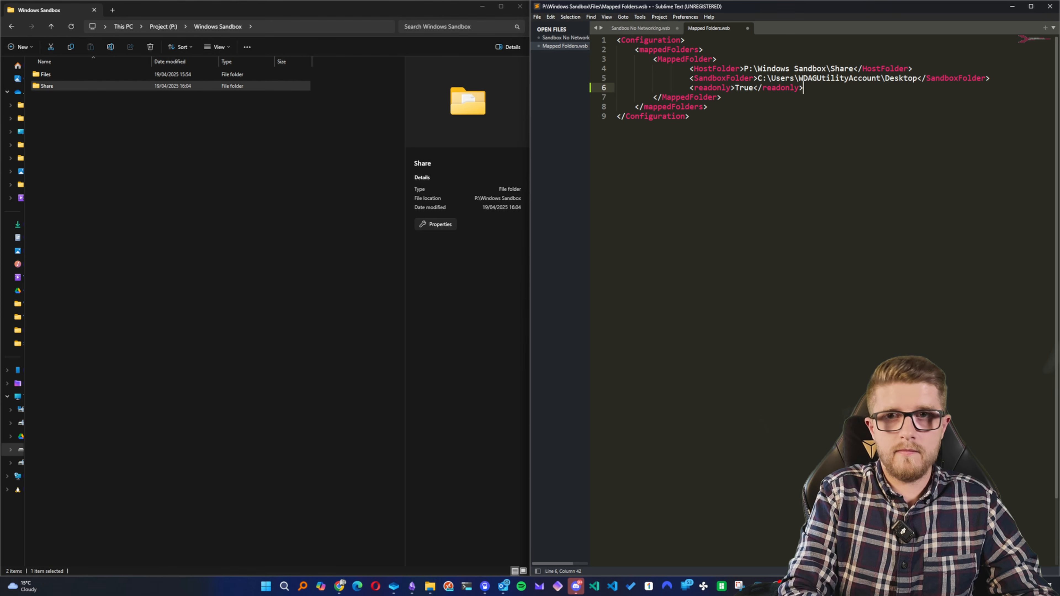
key(ctrl+s)
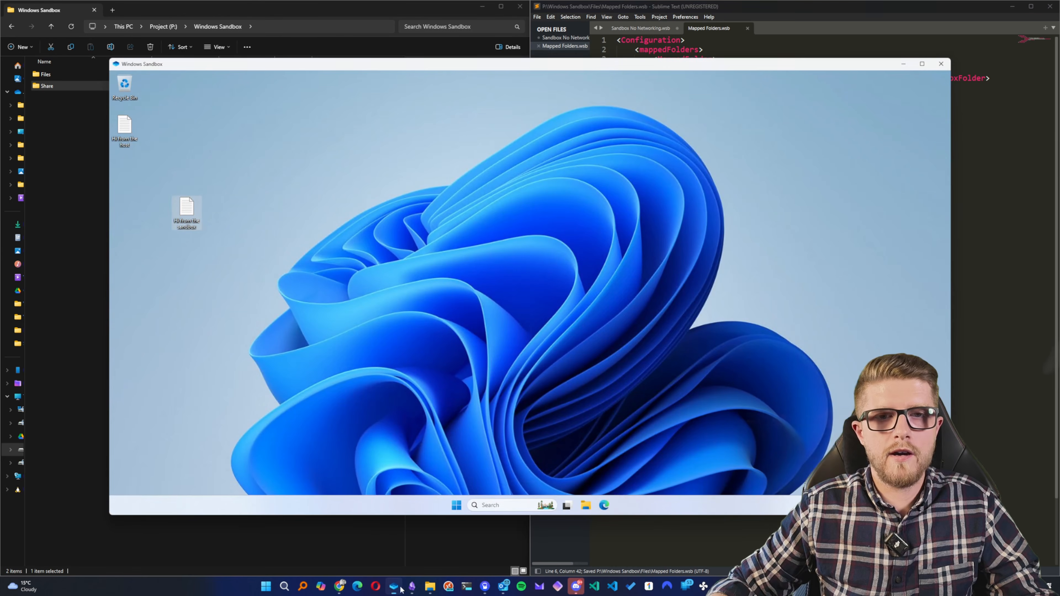
- Close the running sandbox, discarding its content, and launch a new one from Mapped Folders.wsb in the Files folder
click(394, 586)
click(942, 65)
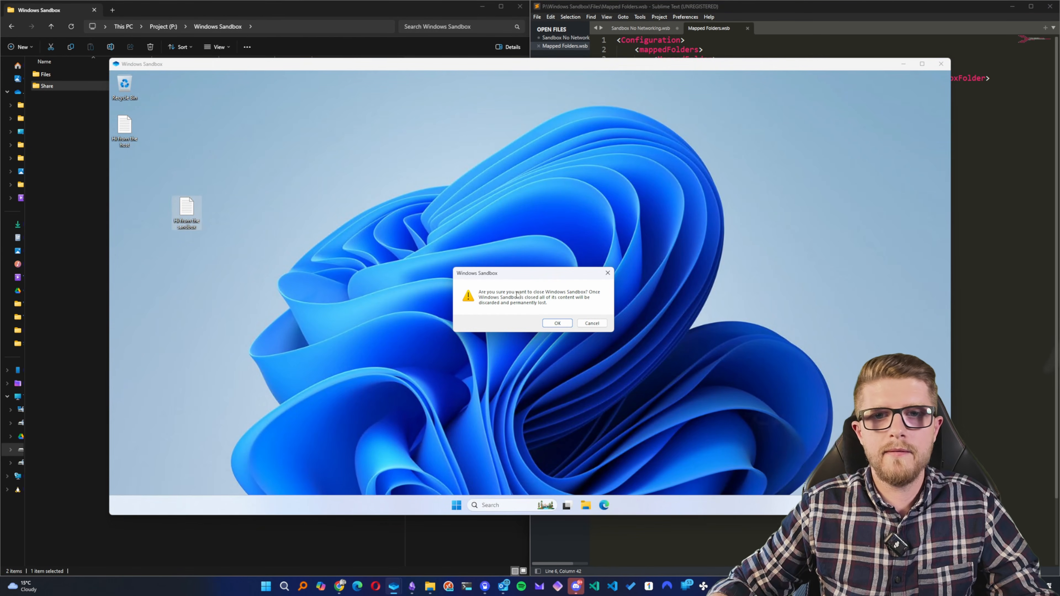
click(557, 323)
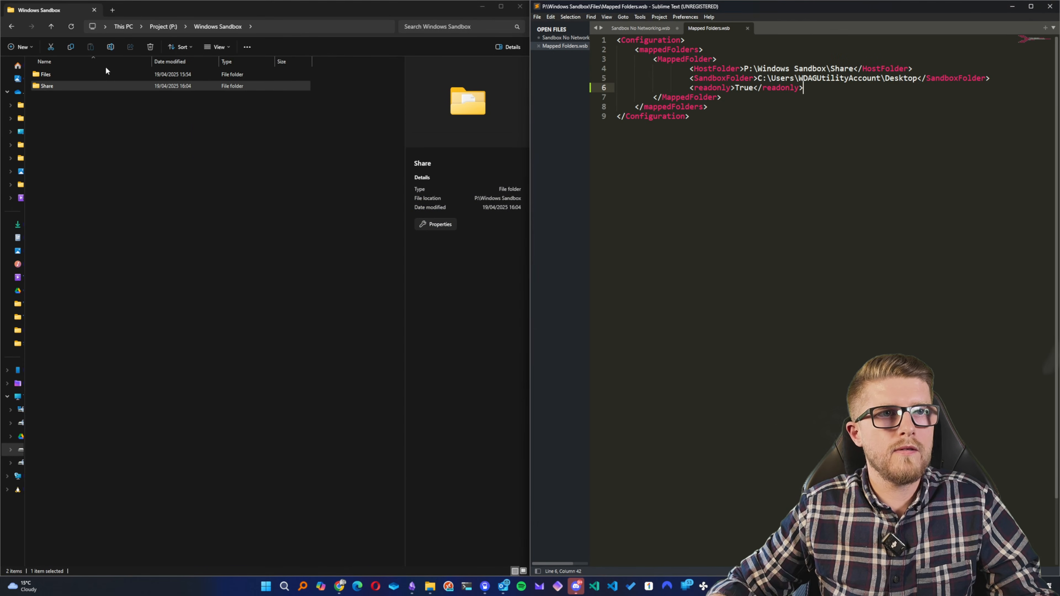
double_click(74, 72)
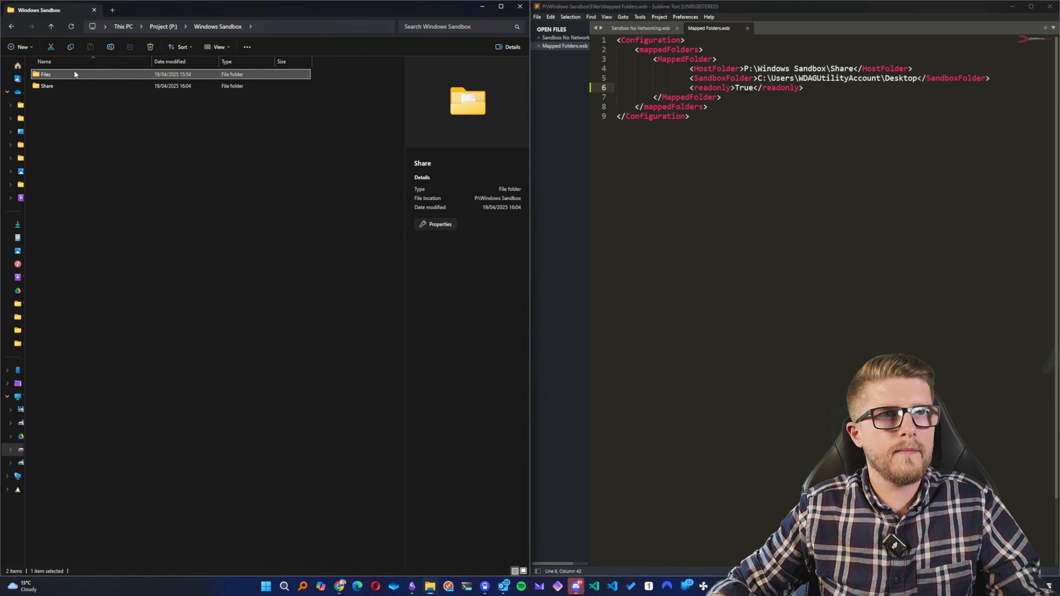
double_click(74, 82)
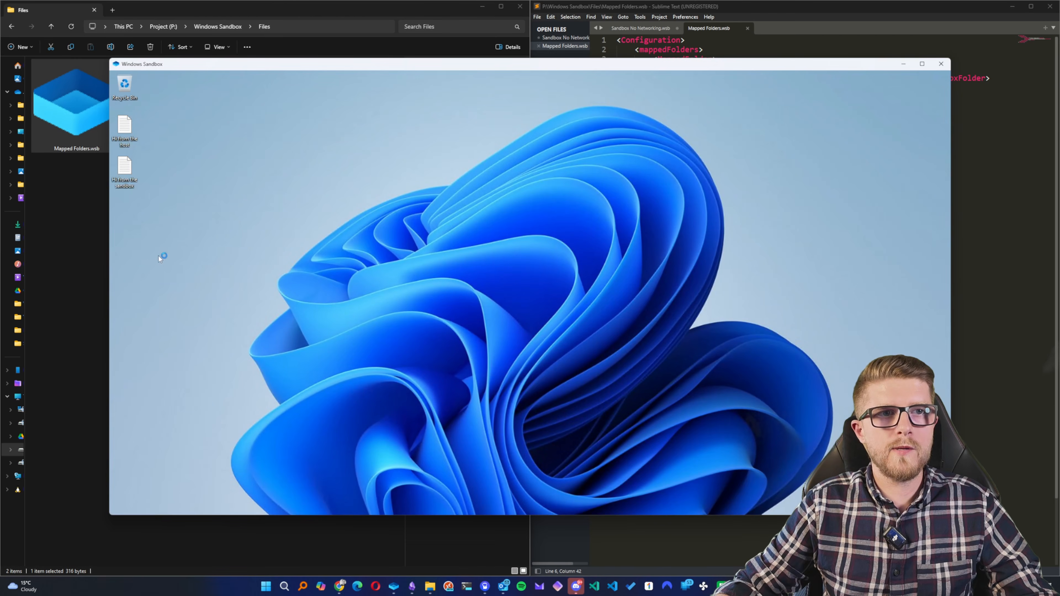
- Try to create a new text document on the sandbox desktop to test the read-only folder mapping
drag(162, 247, 114, 131)
click(231, 209)
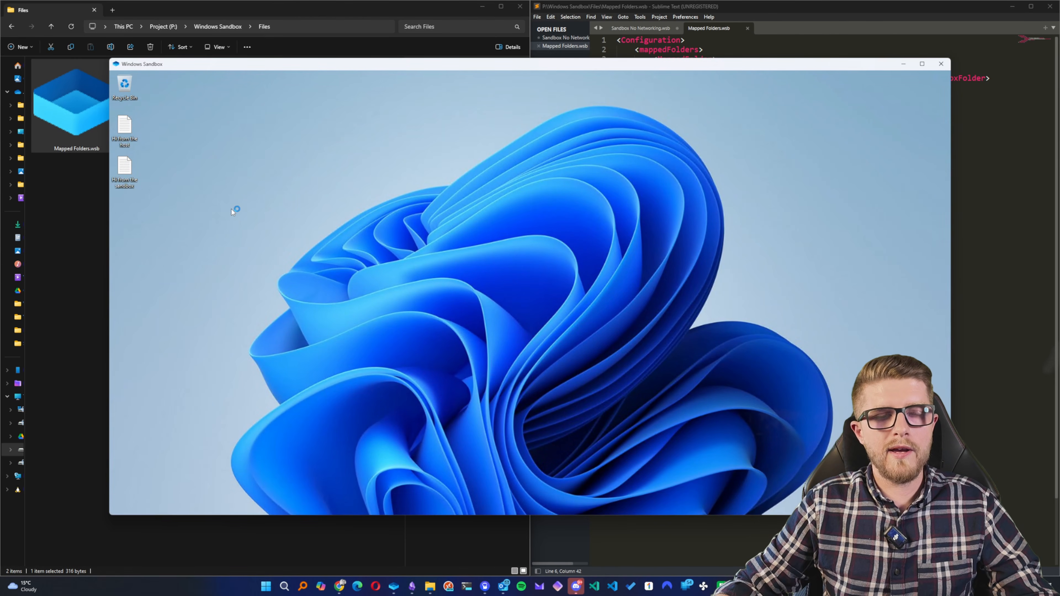
right_click(231, 209)
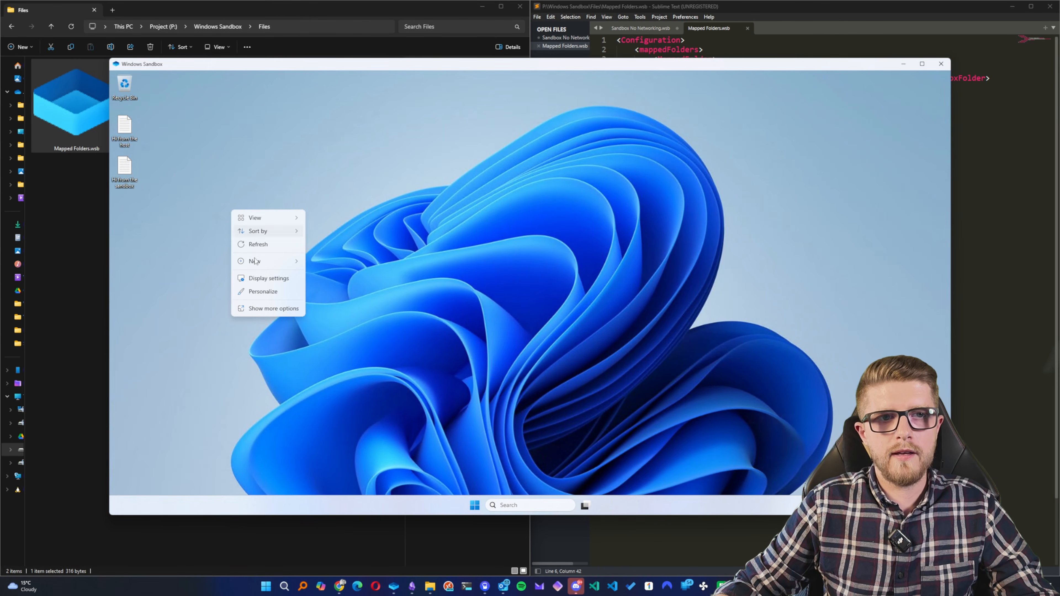
mouse_move(281, 261)
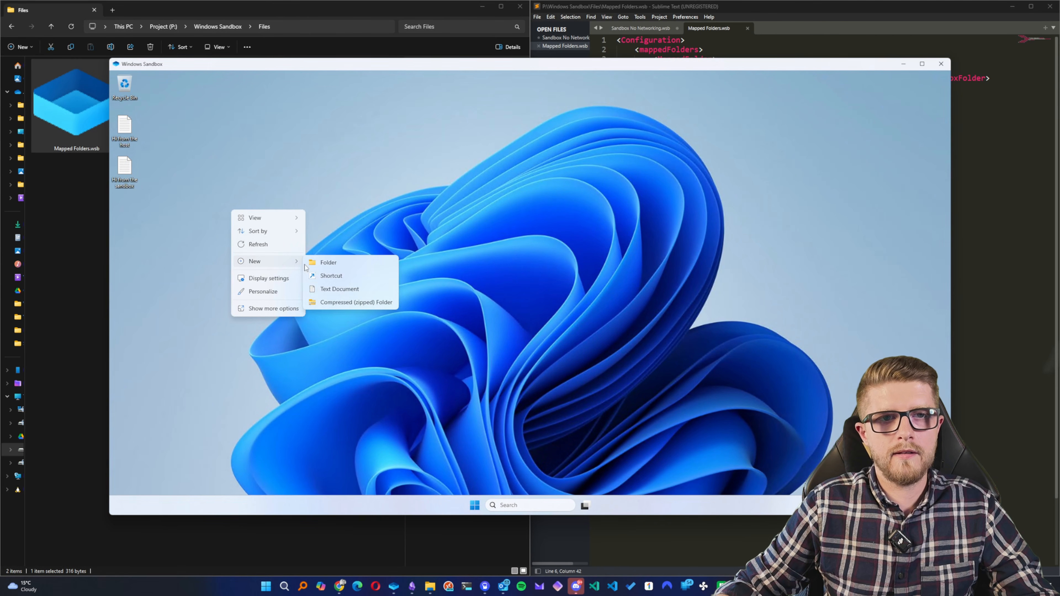
click(336, 289)
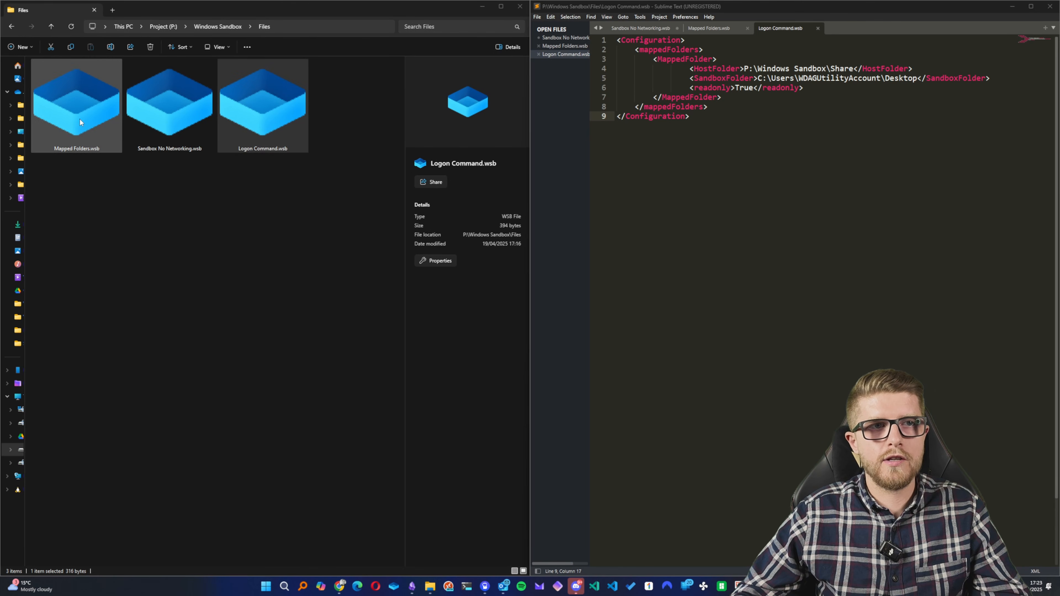
- Add a LogonCommand element with opening and closing tags directly under the opening Configuration tag in Logon Command.wsb
click(709, 40)
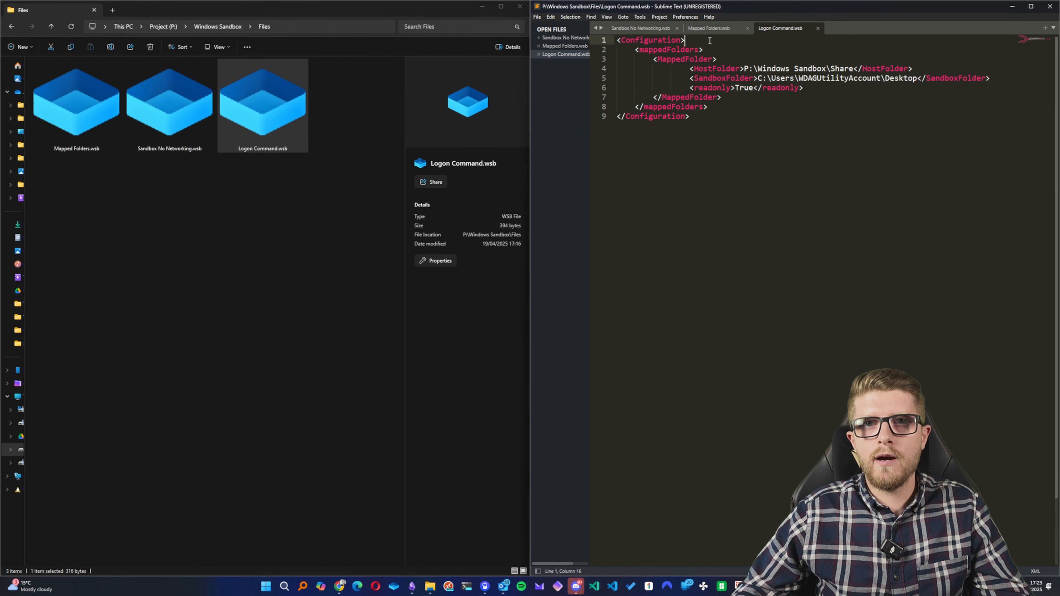
key(Return)
text(<)
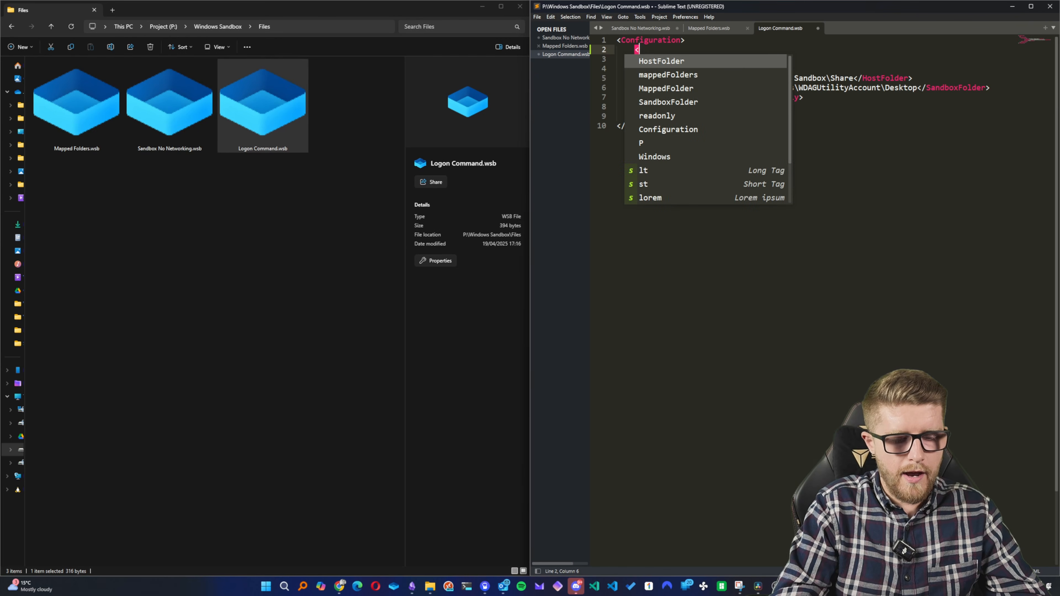
text(LogonCamm)
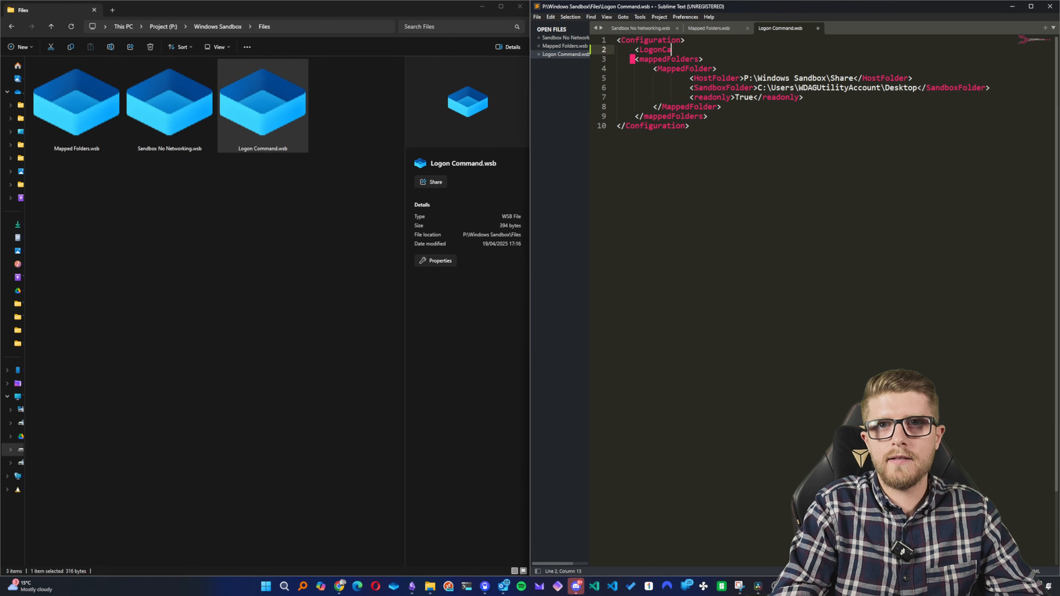
key(BackSpace)
key(BackSpace)
key(BackSpace)
text(omman)
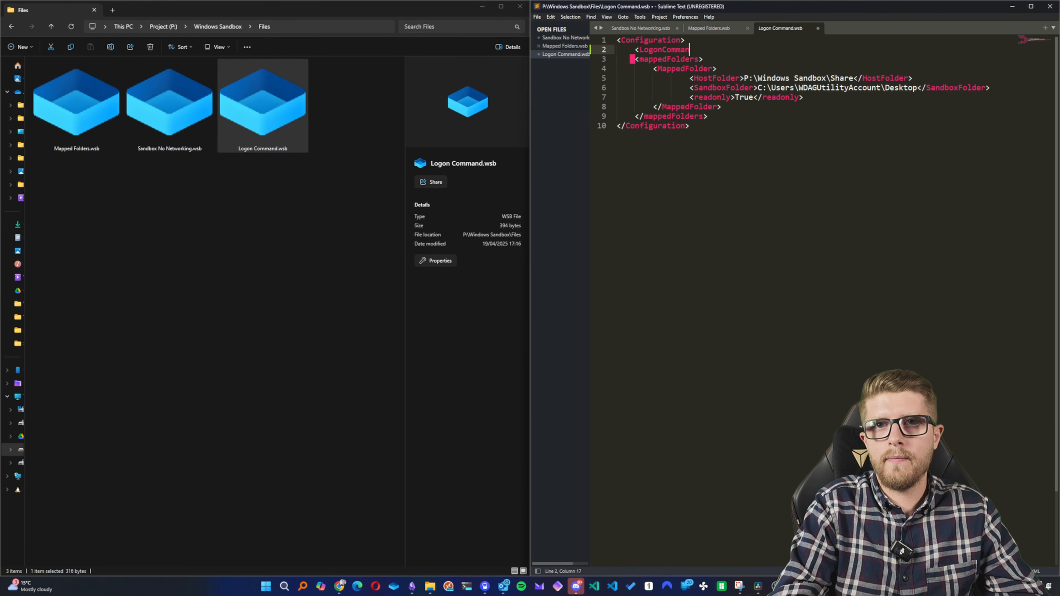
text(d>)
key(Return)
text(<)
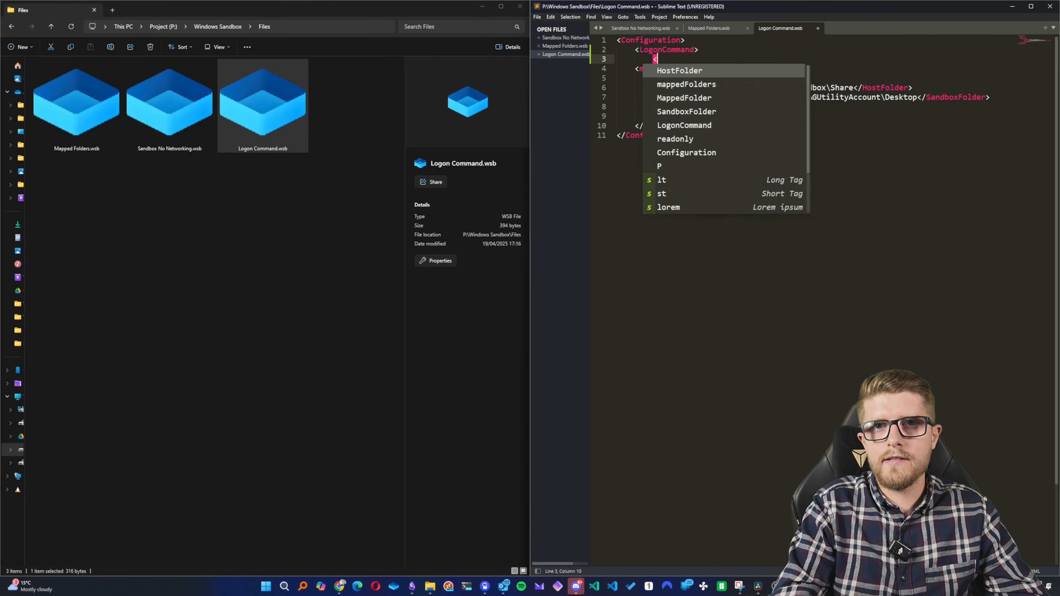
text(/LogonCommand>)
key(Up)
- Nest a command element containing notepad.exe inside LogonCommand, and launch a sandbox from the saved Logon Command.wsb
key(Return)
text(<command></command>)
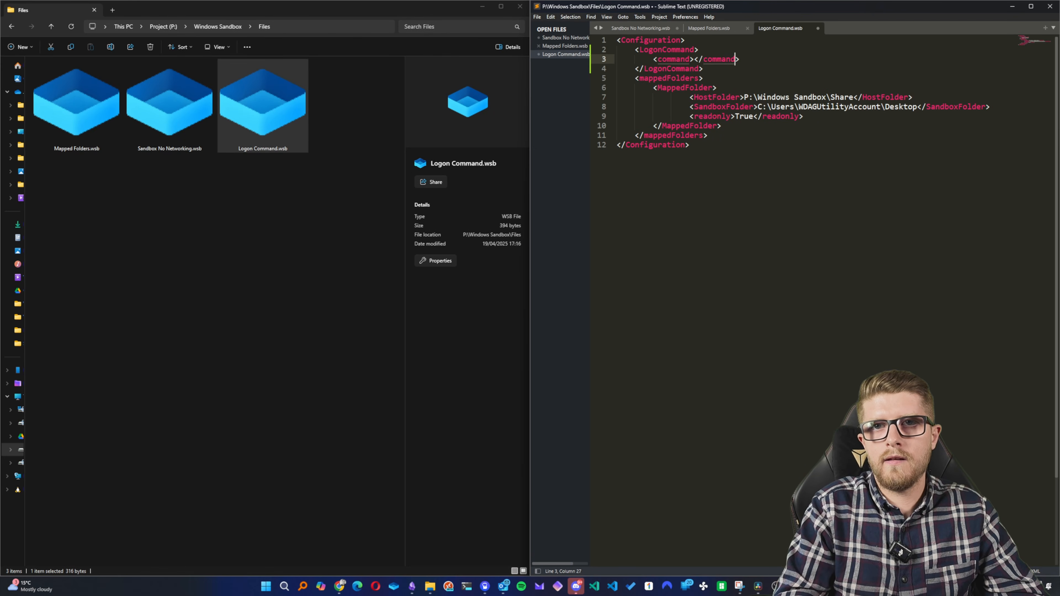
key(Left)
key(Left)
key(Left)
key(Left)
key(Left)
key(Left)
key(Left)
key(Left)
key(Left)
key(Left)
text(notepade)
key(BackSpace)
text(.exe)
key(ctrl+d)
key(ctrl+d)
key(ctrl+s)
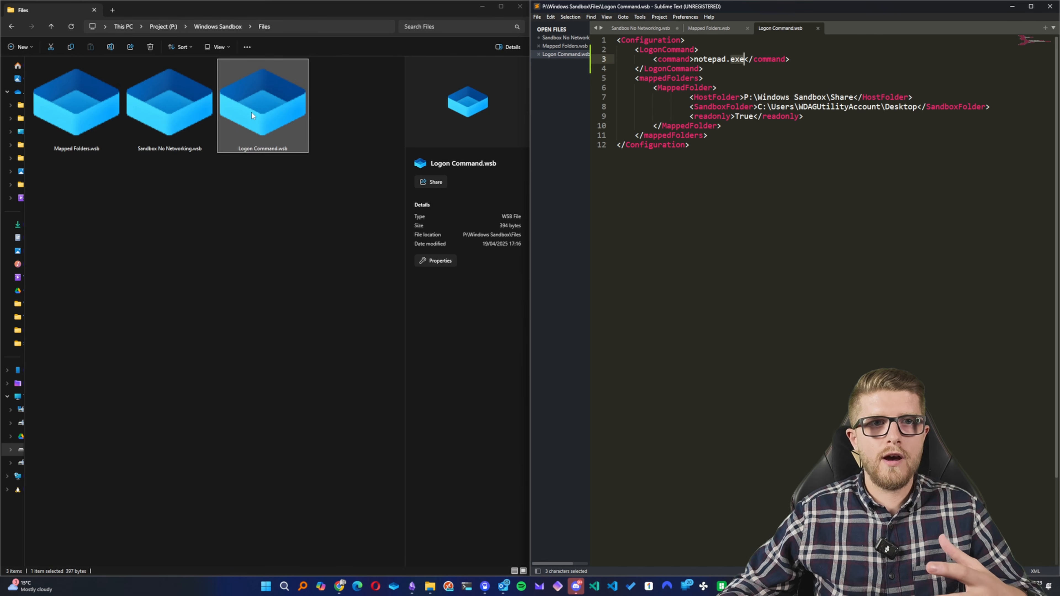
double_click(251, 112)
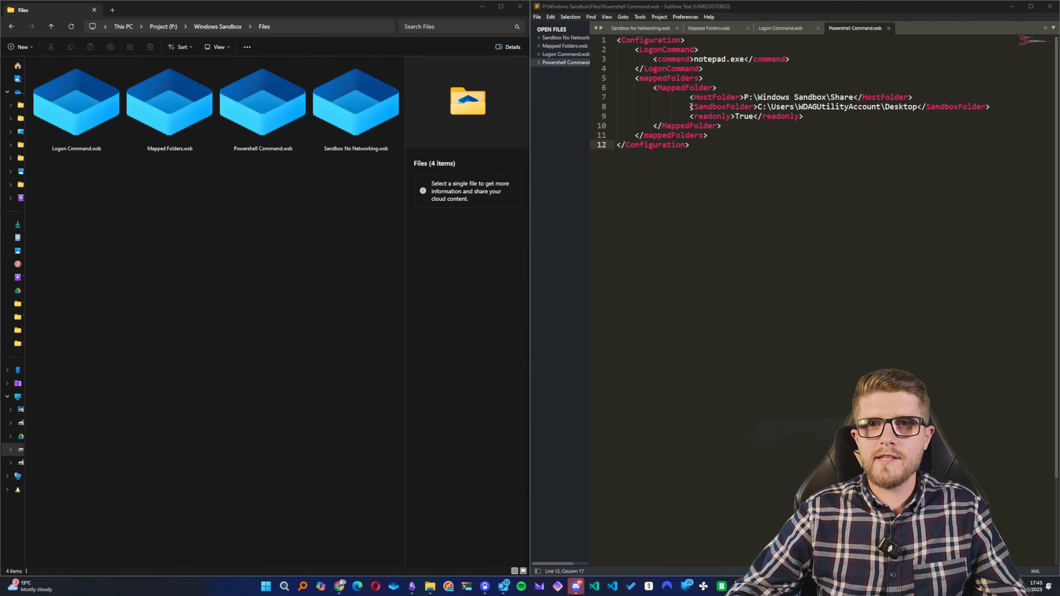
- Create a PowerShell script file named logon.ps1 in the host's Windows Sandbox\Share folder
drag(690, 96, 927, 101)
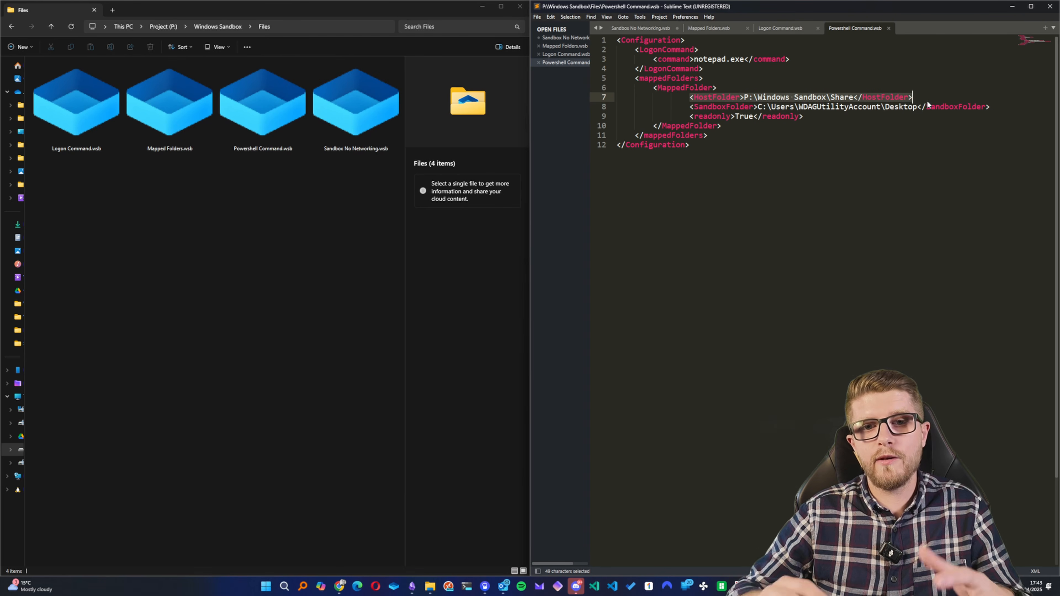
click(209, 27)
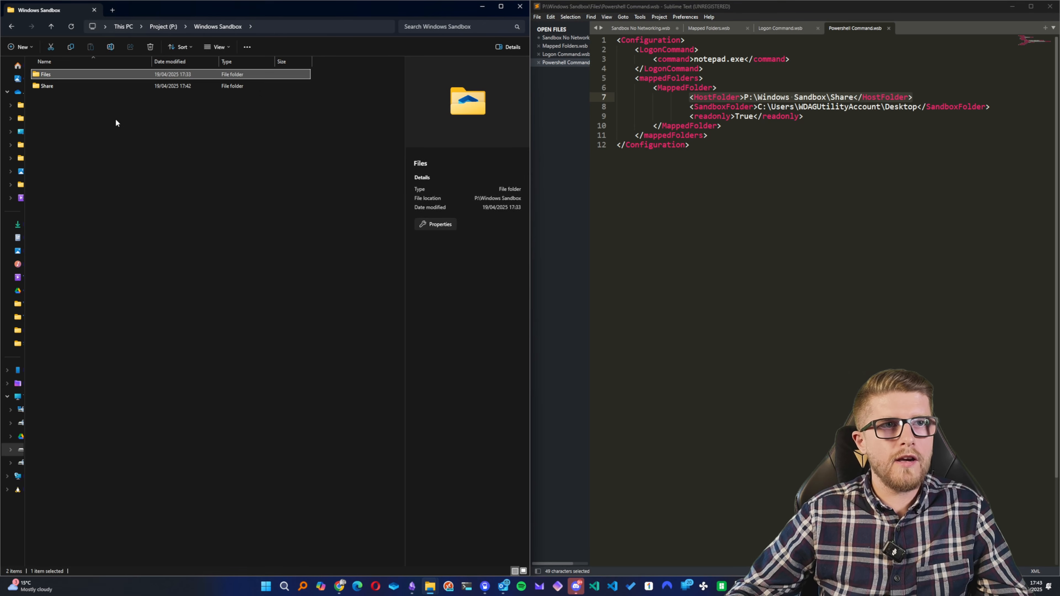
double_click(85, 84)
right_click(117, 139)
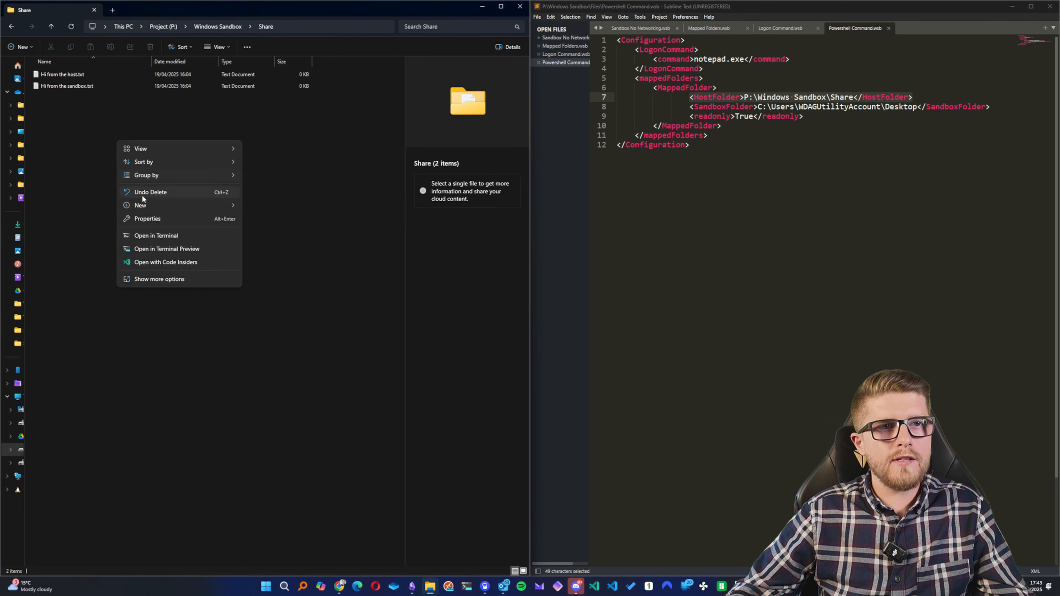
mouse_move(144, 205)
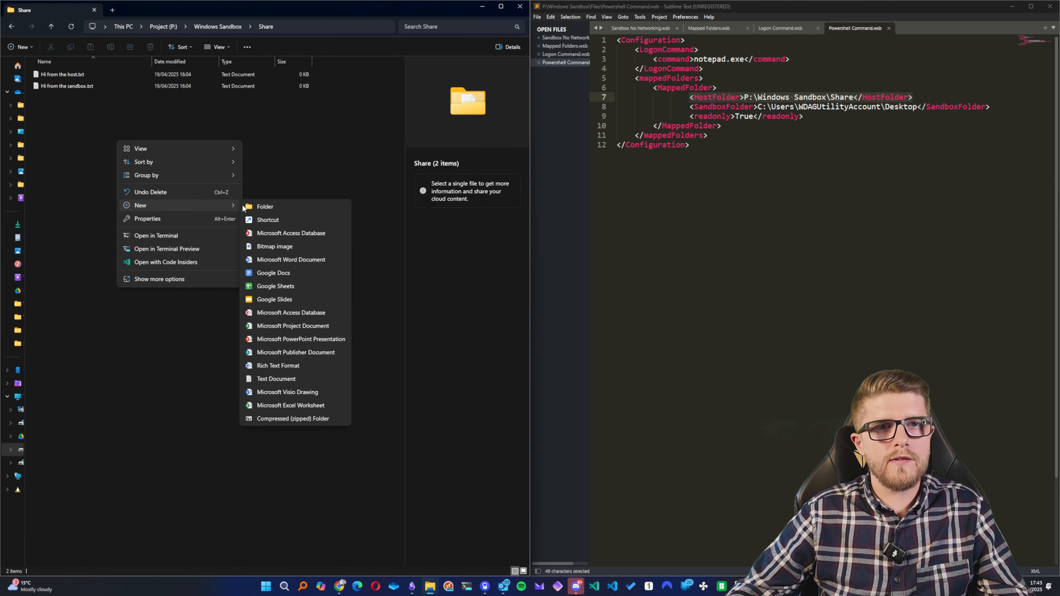
click(283, 378)
text(logon)
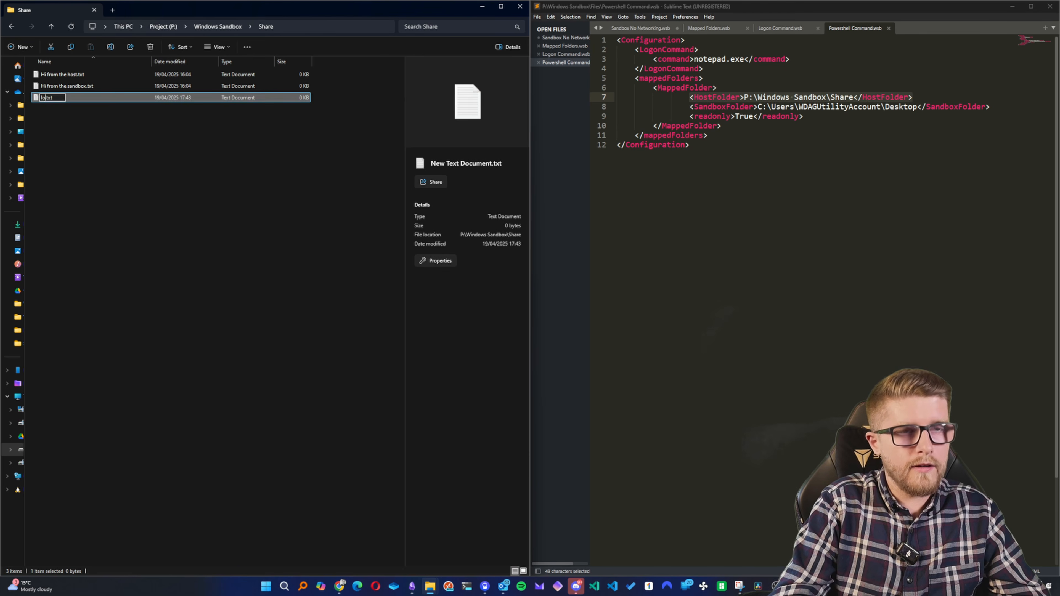
key(BackSpace)
key(BackSpace)
text(ps1)
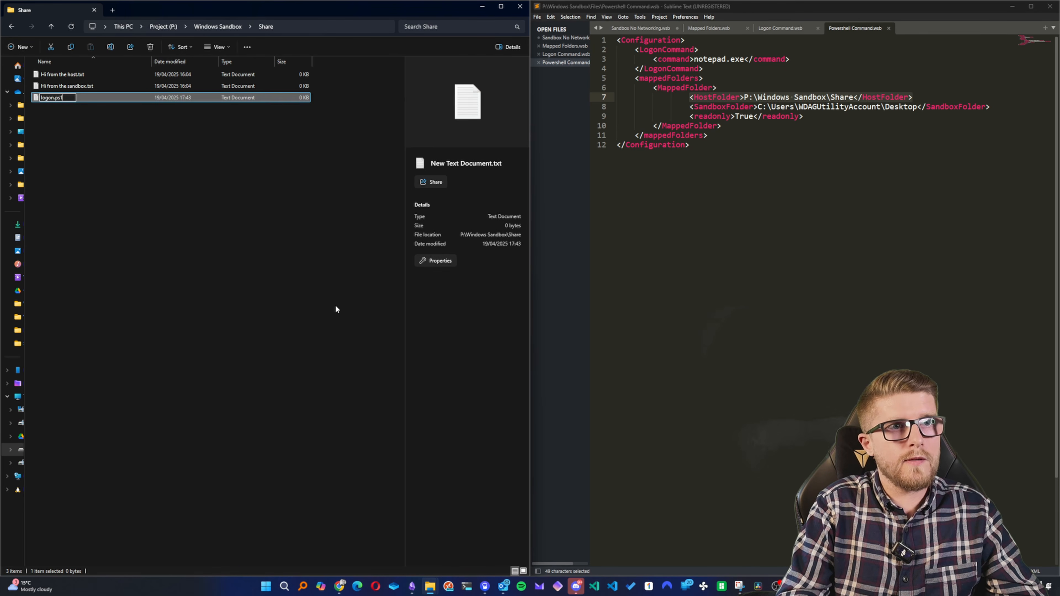
key(Return)
key(Return)
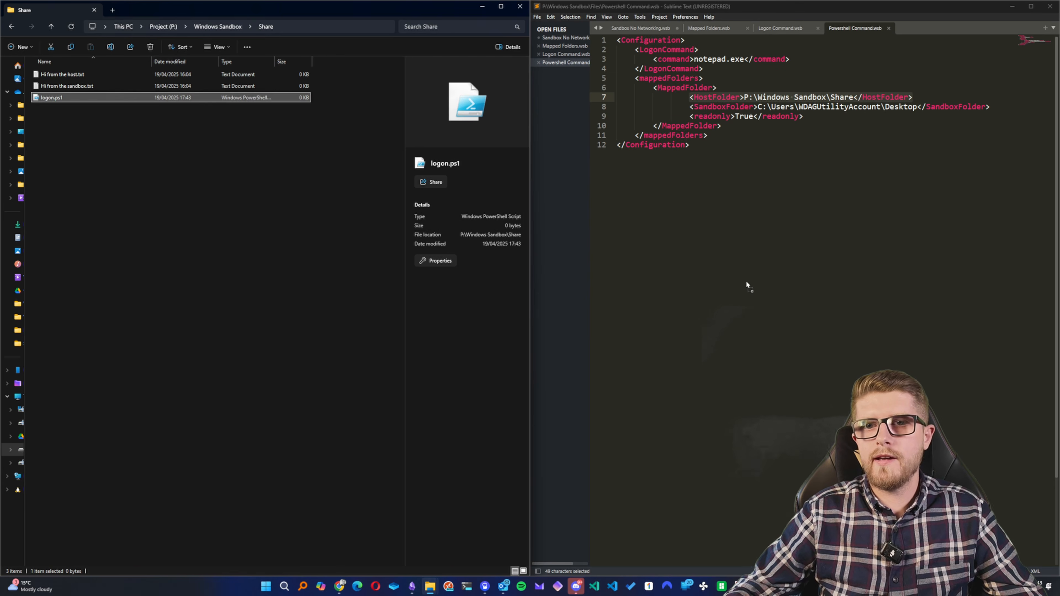
- Open logon.ps1 in Sublime Text and paste in the script that installs the Microsoft.WinGet.Client module and runs Repair-WinGetPackageManager
drag(746, 284, 747, 281)
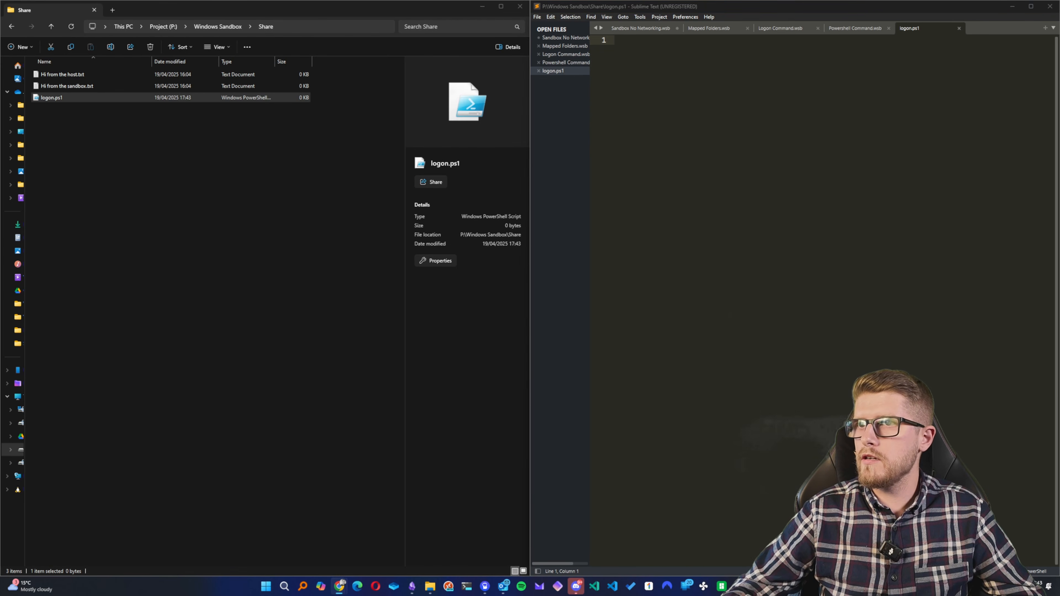
click(695, 74)
text($progressPreference = 'silentlyContinue' Write-Host "Installing WinGet PowerShell module from PSGallery..." Install-PackageProvider -Name NuGet -Force | Out-Null Install-Module -Name Microsoft.WinGet.Client -Force -Repository PSGallery | Out-Null Write-Host "Using Repair-WinGetPackageManager cmdlet to bootstrap WinGet..." Repair-WinGetPackageManager Write-Host "Done.")
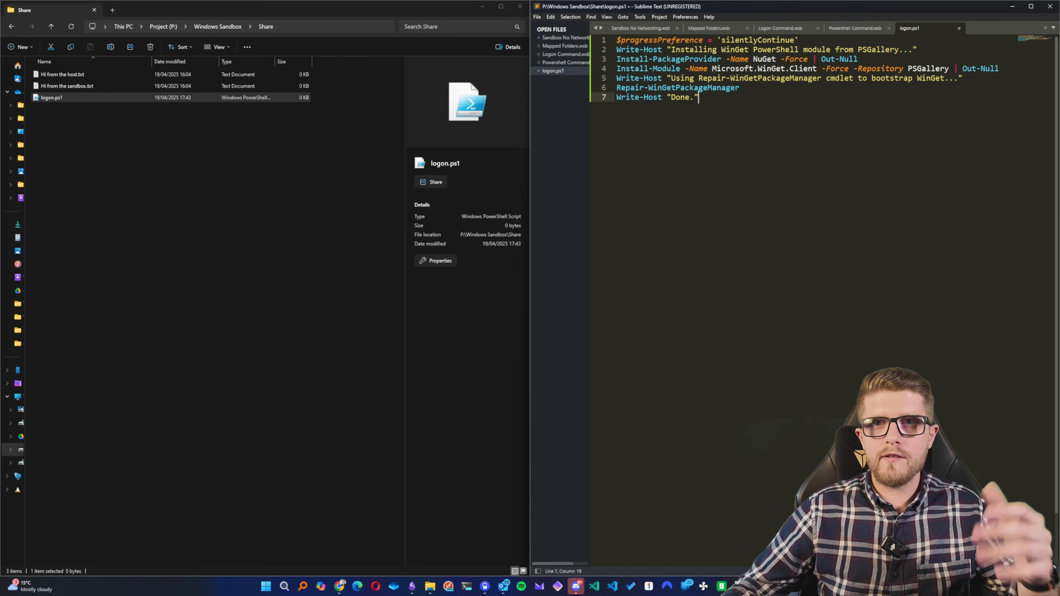
- Add the command winget install notepad++ at the end of logon.ps1, separated from the existing script by a blank line
key(Return)
key(Return)
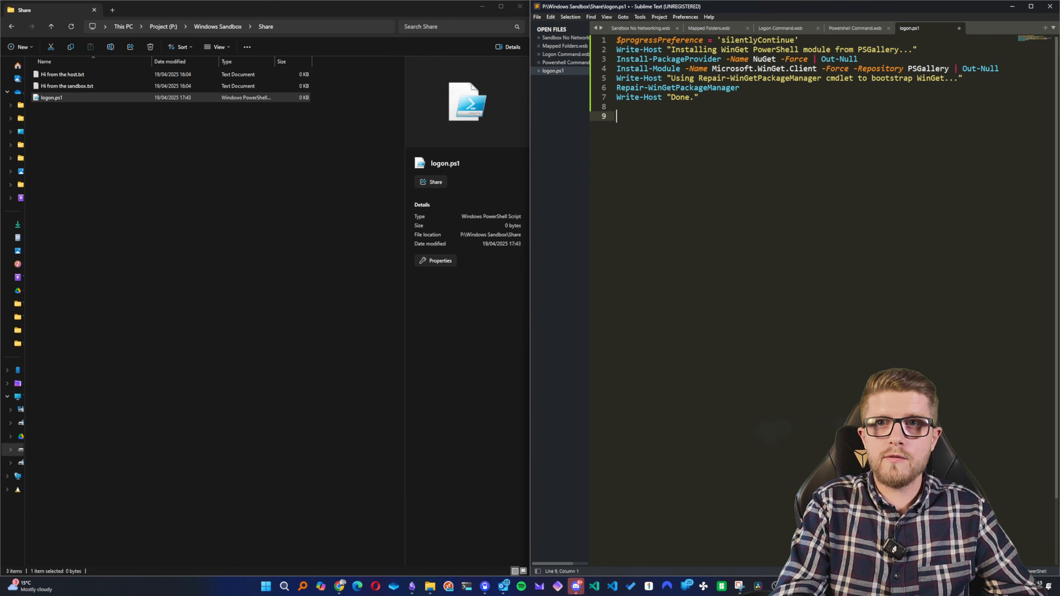
text(wing)
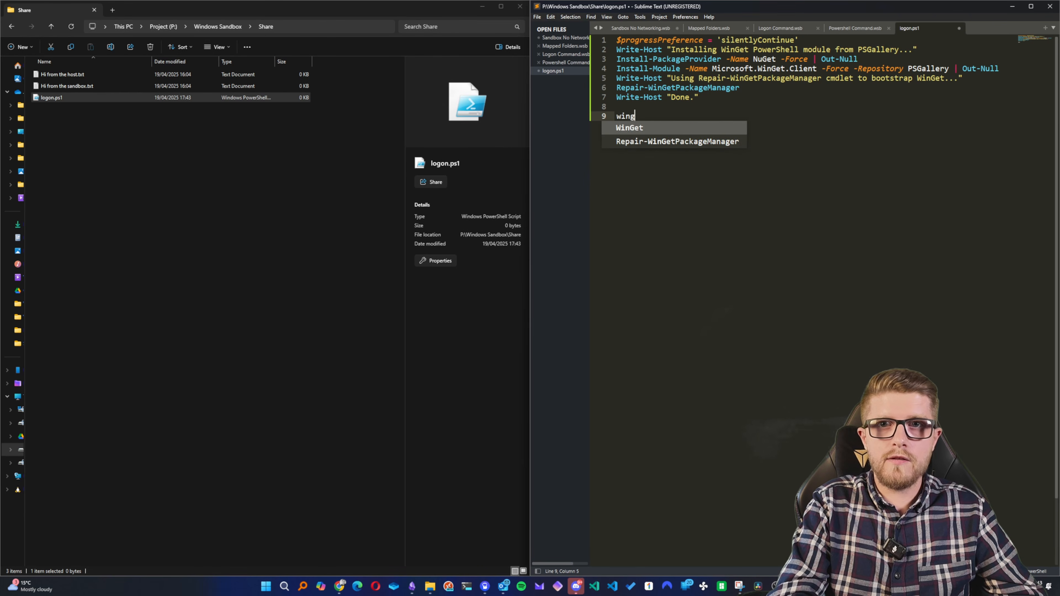
text(et instal)
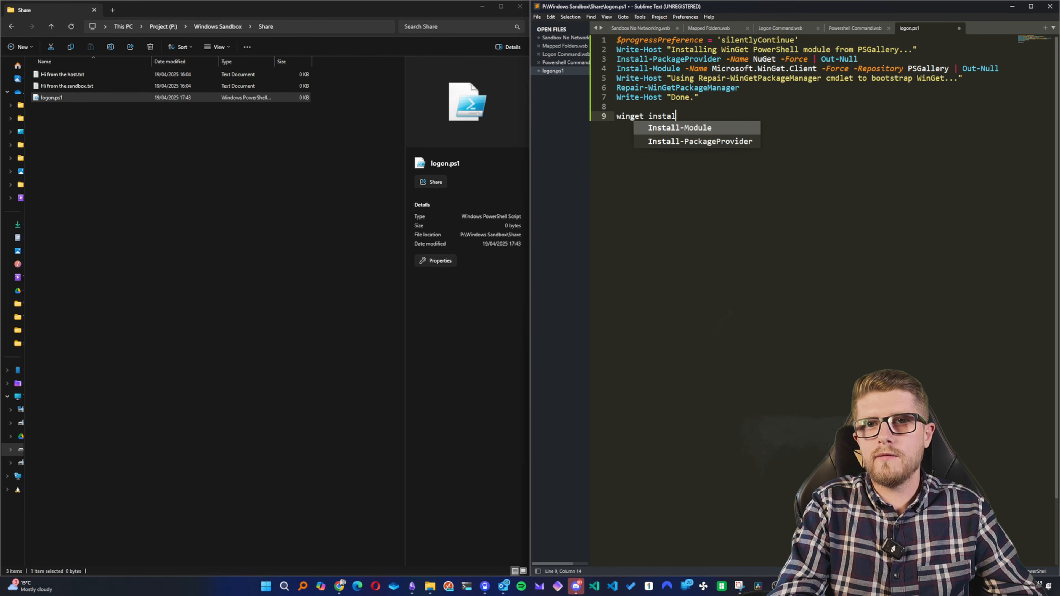
text(l not)
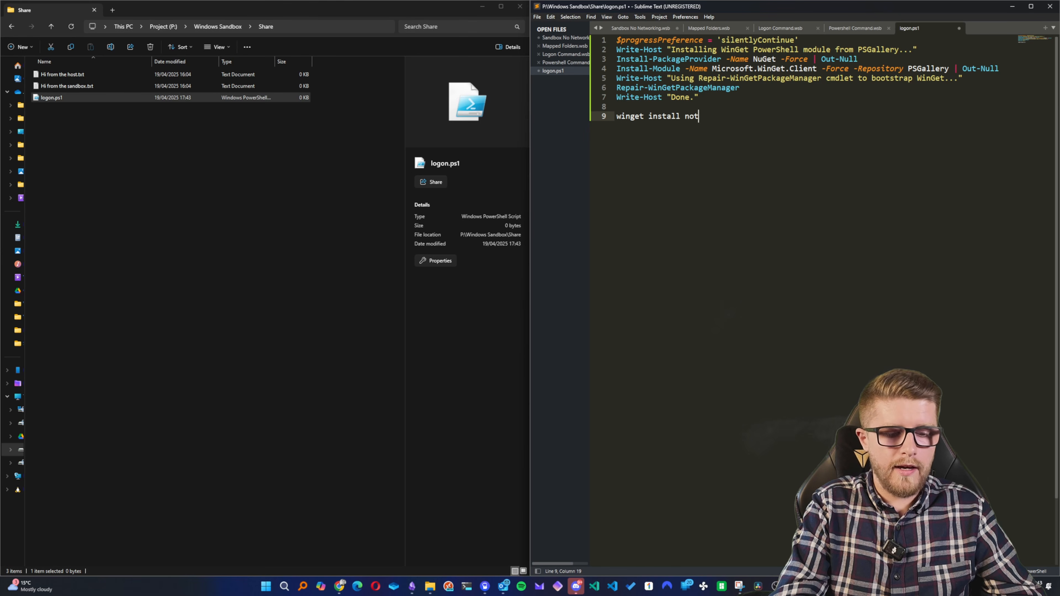
text(epad++)
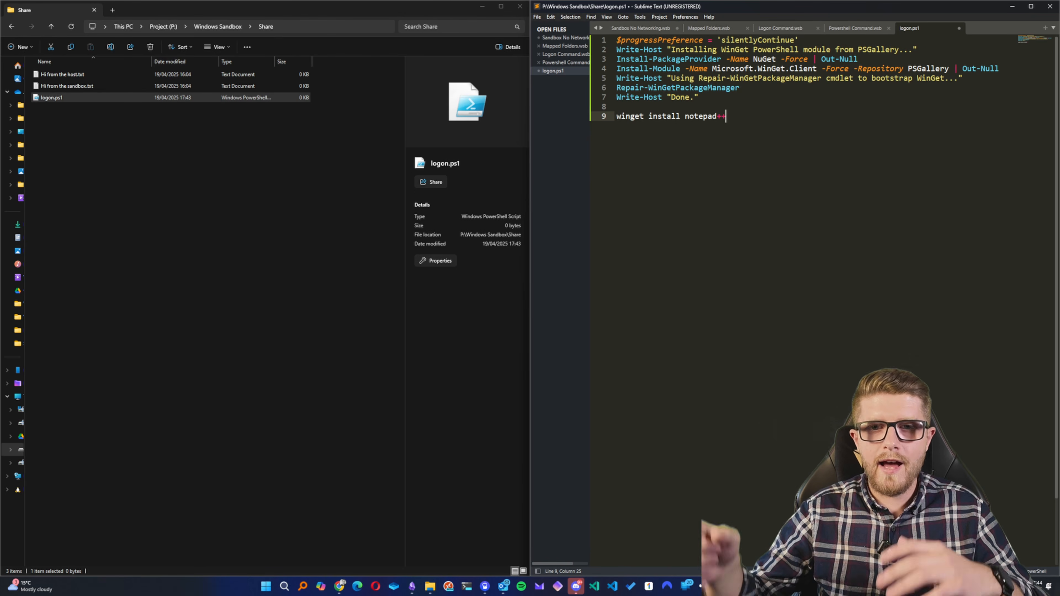
- Replace notepad.exe in Powershell Command.wsb with powershell -executionpolicy unrestricted -command "start powershell {-noexit -file C:\Users\WDAGUtilityAccount\Desktop\logon.ps1}"
click(849, 28)
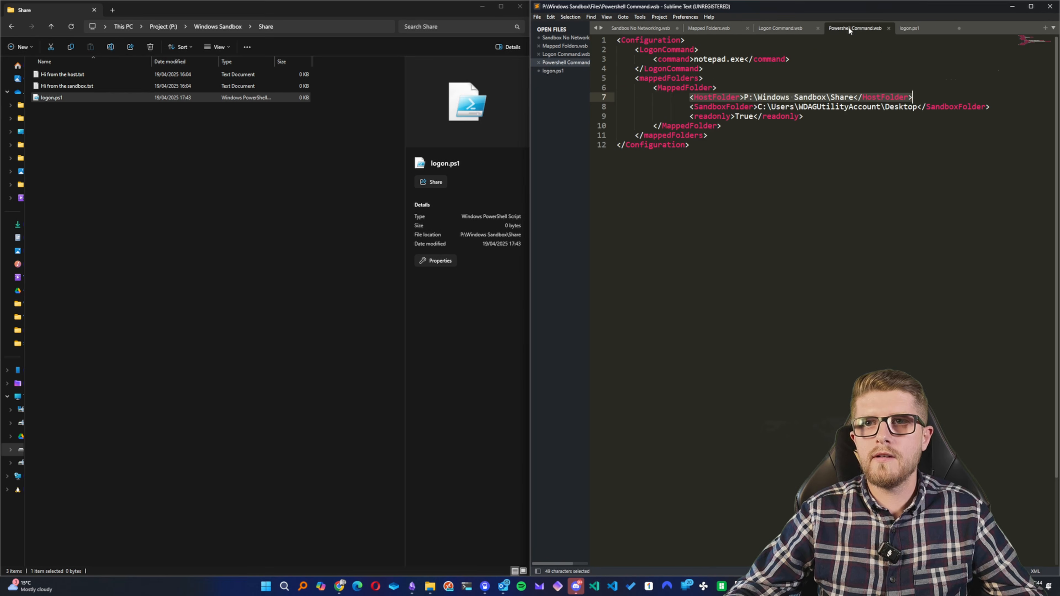
click(693, 59)
drag(694, 59, 748, 59)
key(BackSpace)
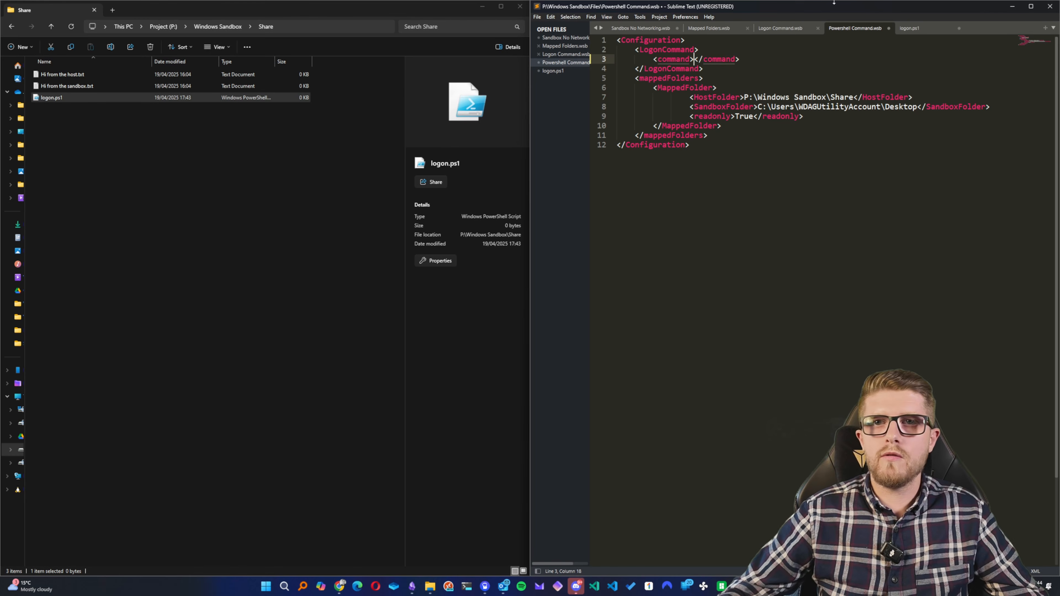
key(ctrl+c)
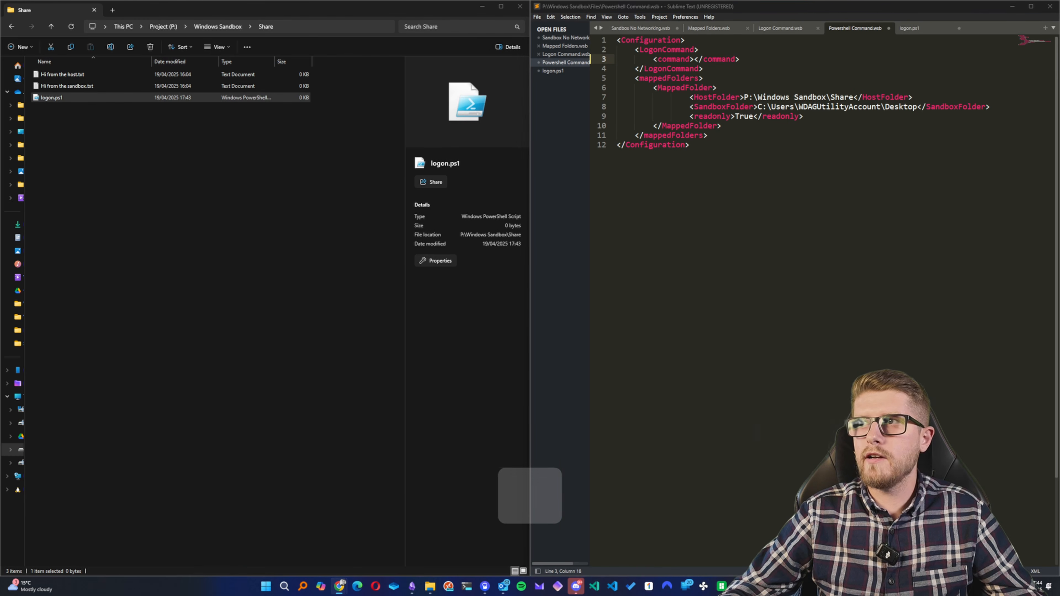
key(ctrl+v)
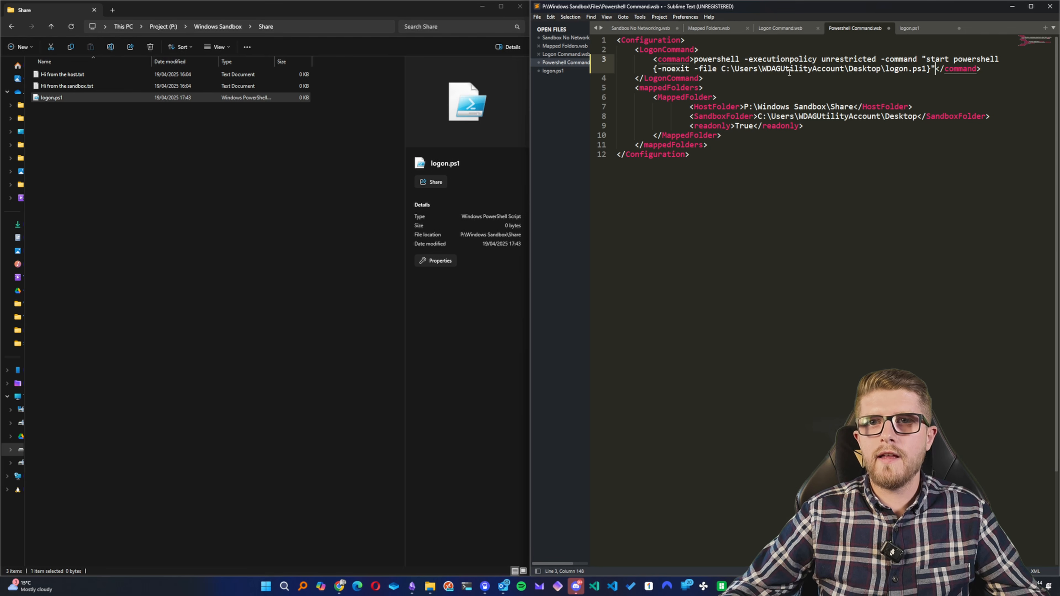
double_click(864, 69)
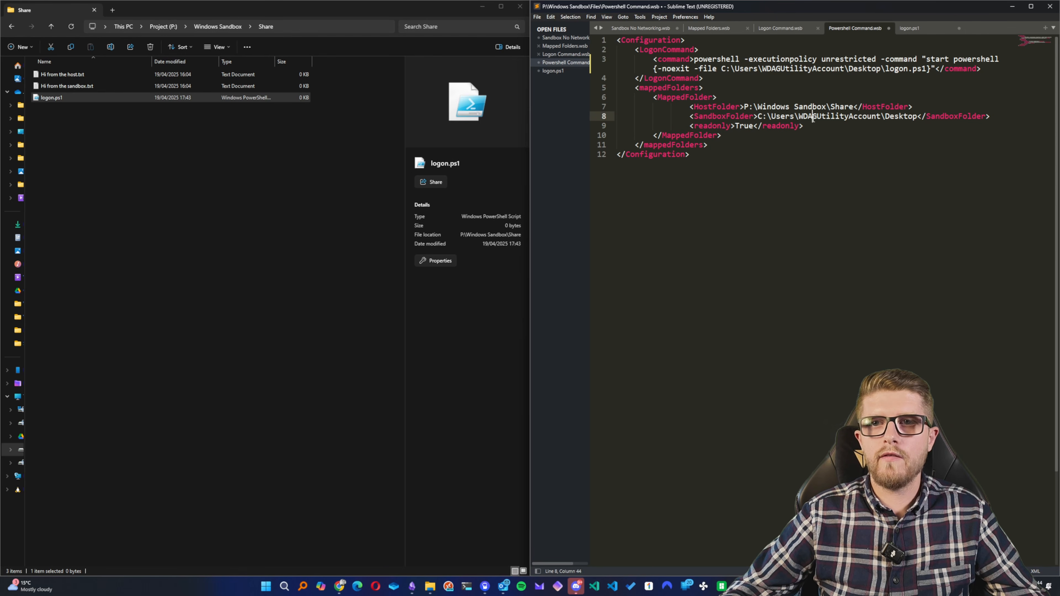
double_click(818, 117)
click(836, 118)
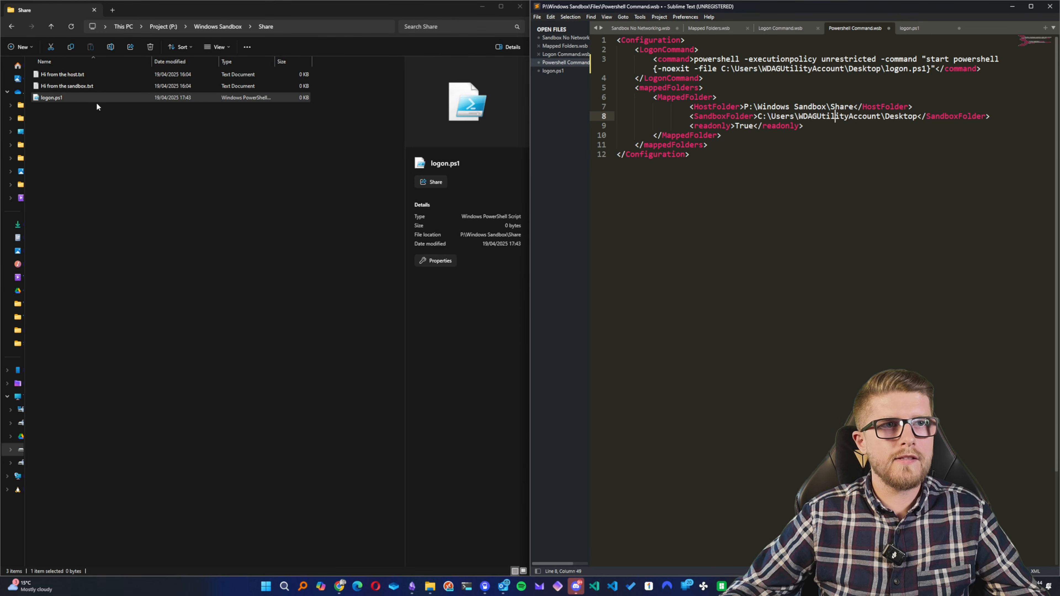
click(59, 97)
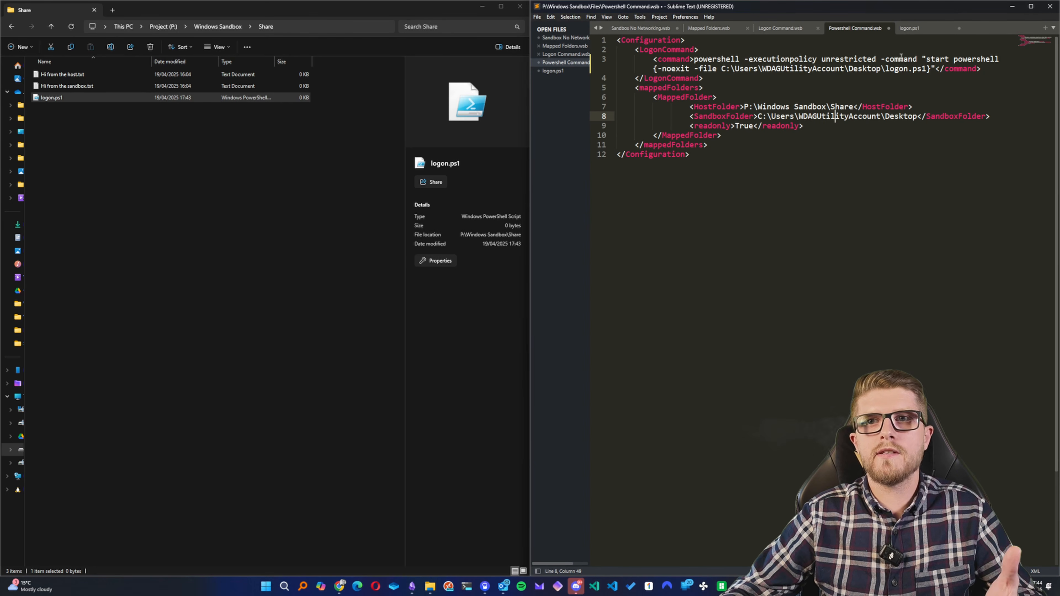
- Save the logon.ps1 script with its winget install line and return to Powershell Command.wsb
click(926, 30)
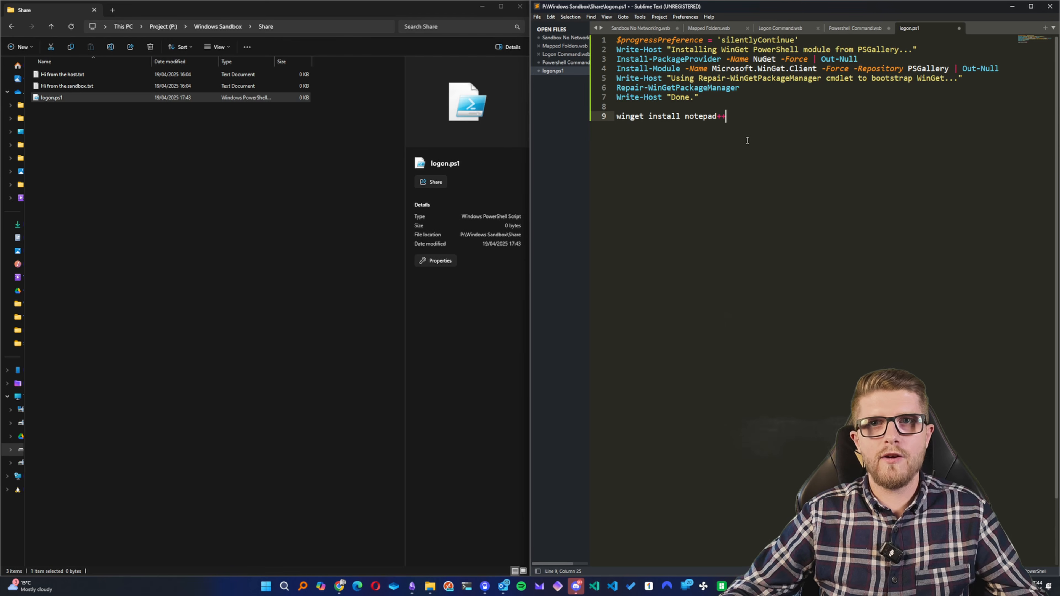
key(ctrl+s)
click(857, 28)
click(753, 182)
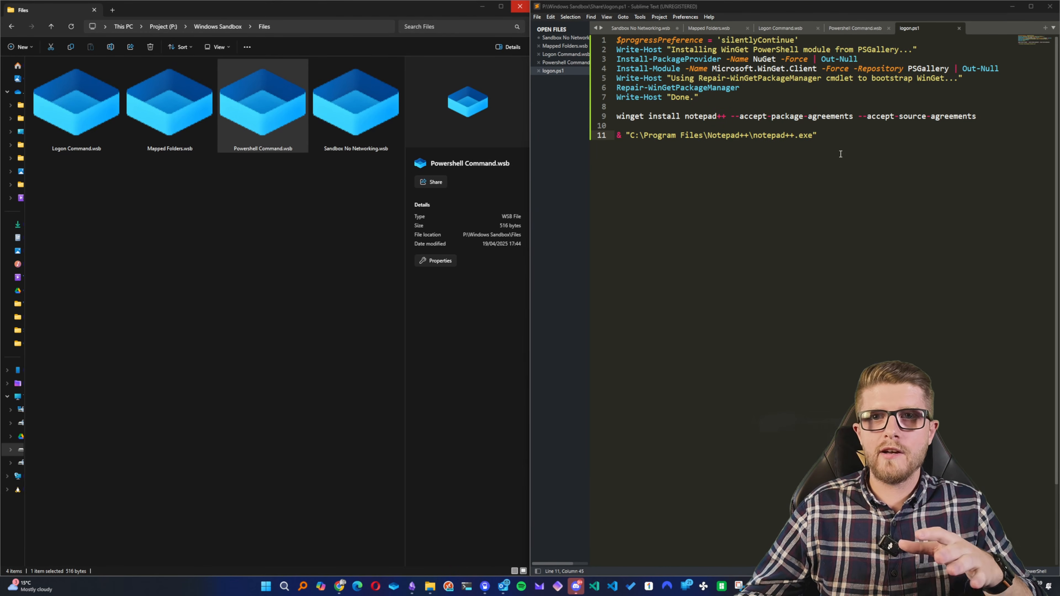
drag(731, 116, 982, 114)
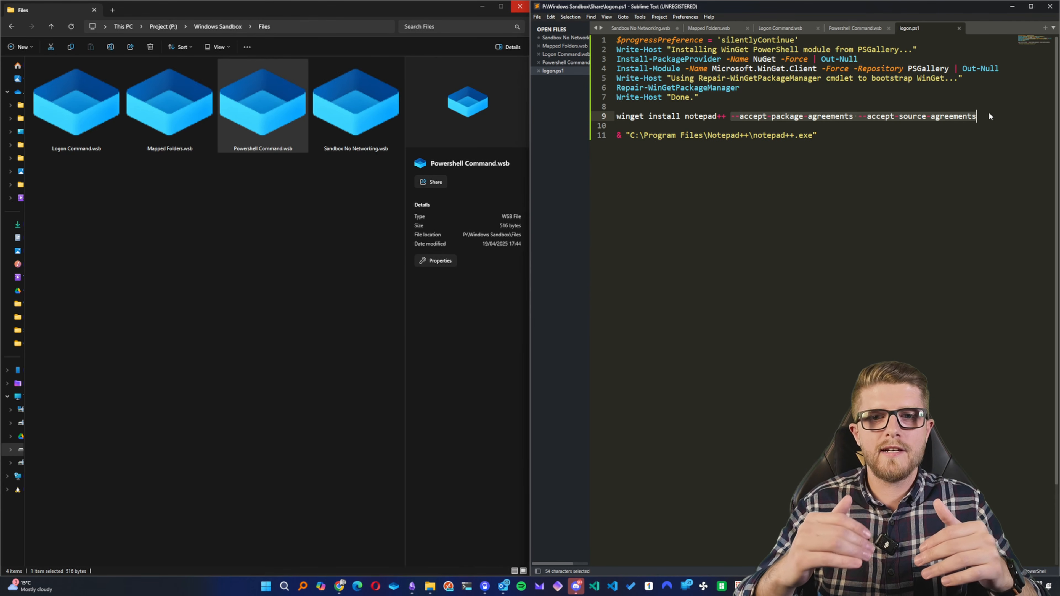
drag(818, 136, 613, 139)
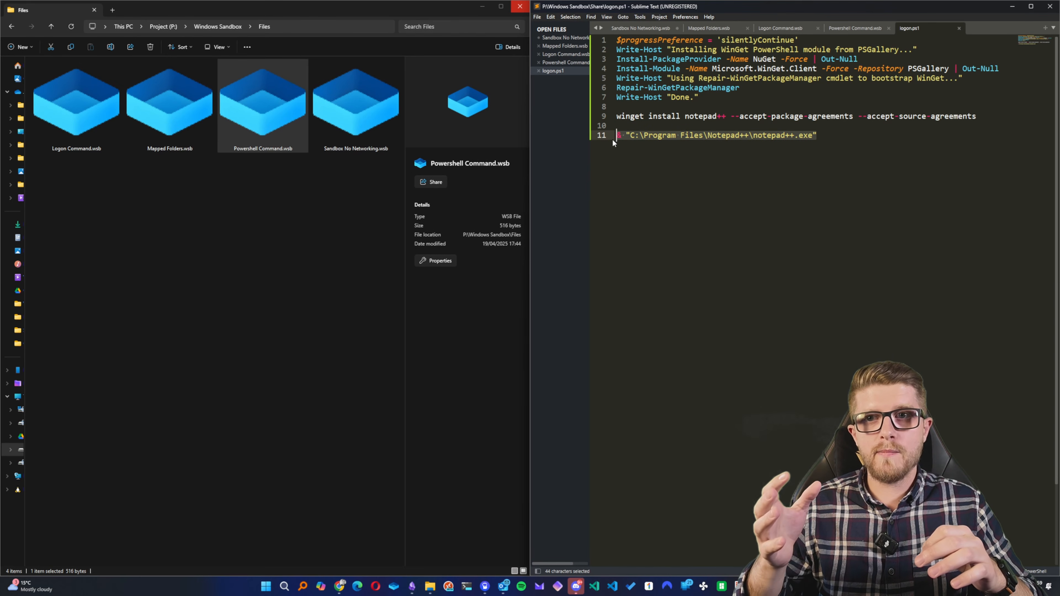
click(680, 164)
- Launch a sandbox from Powershell Command.wsb in full screen and move its Notepad++ window partly over the PowerShell window
click(284, 124)
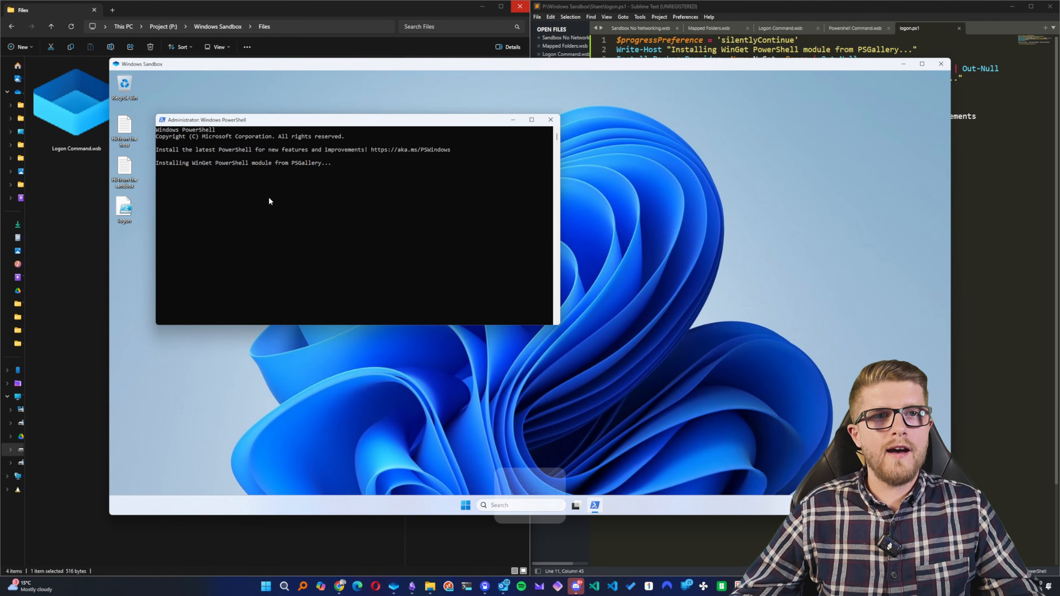
ctrl+scroll(268, 196, up, 1)
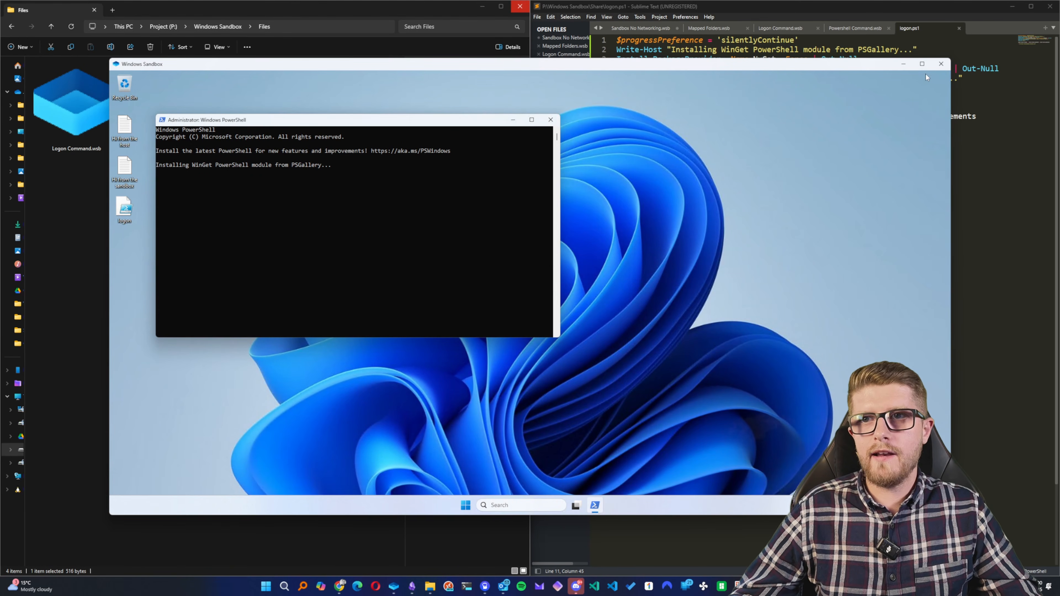
click(923, 63)
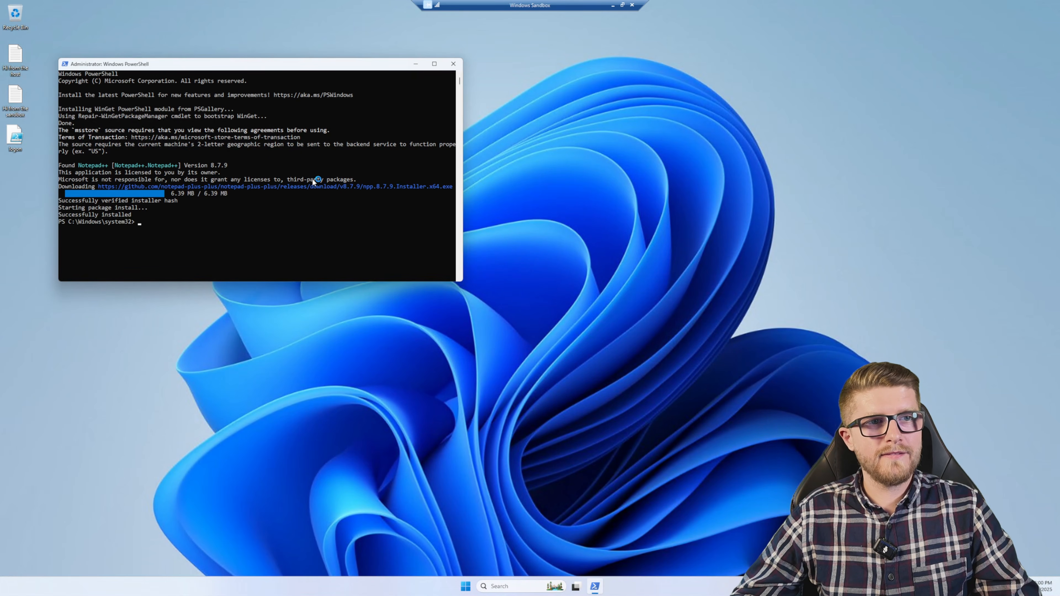
drag(192, 6, 423, 110)
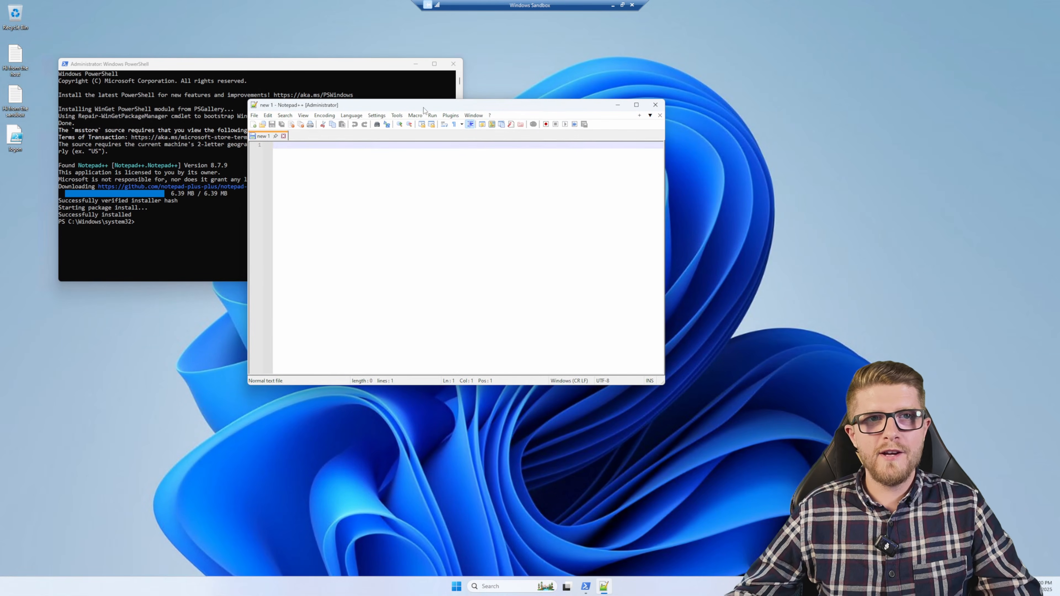